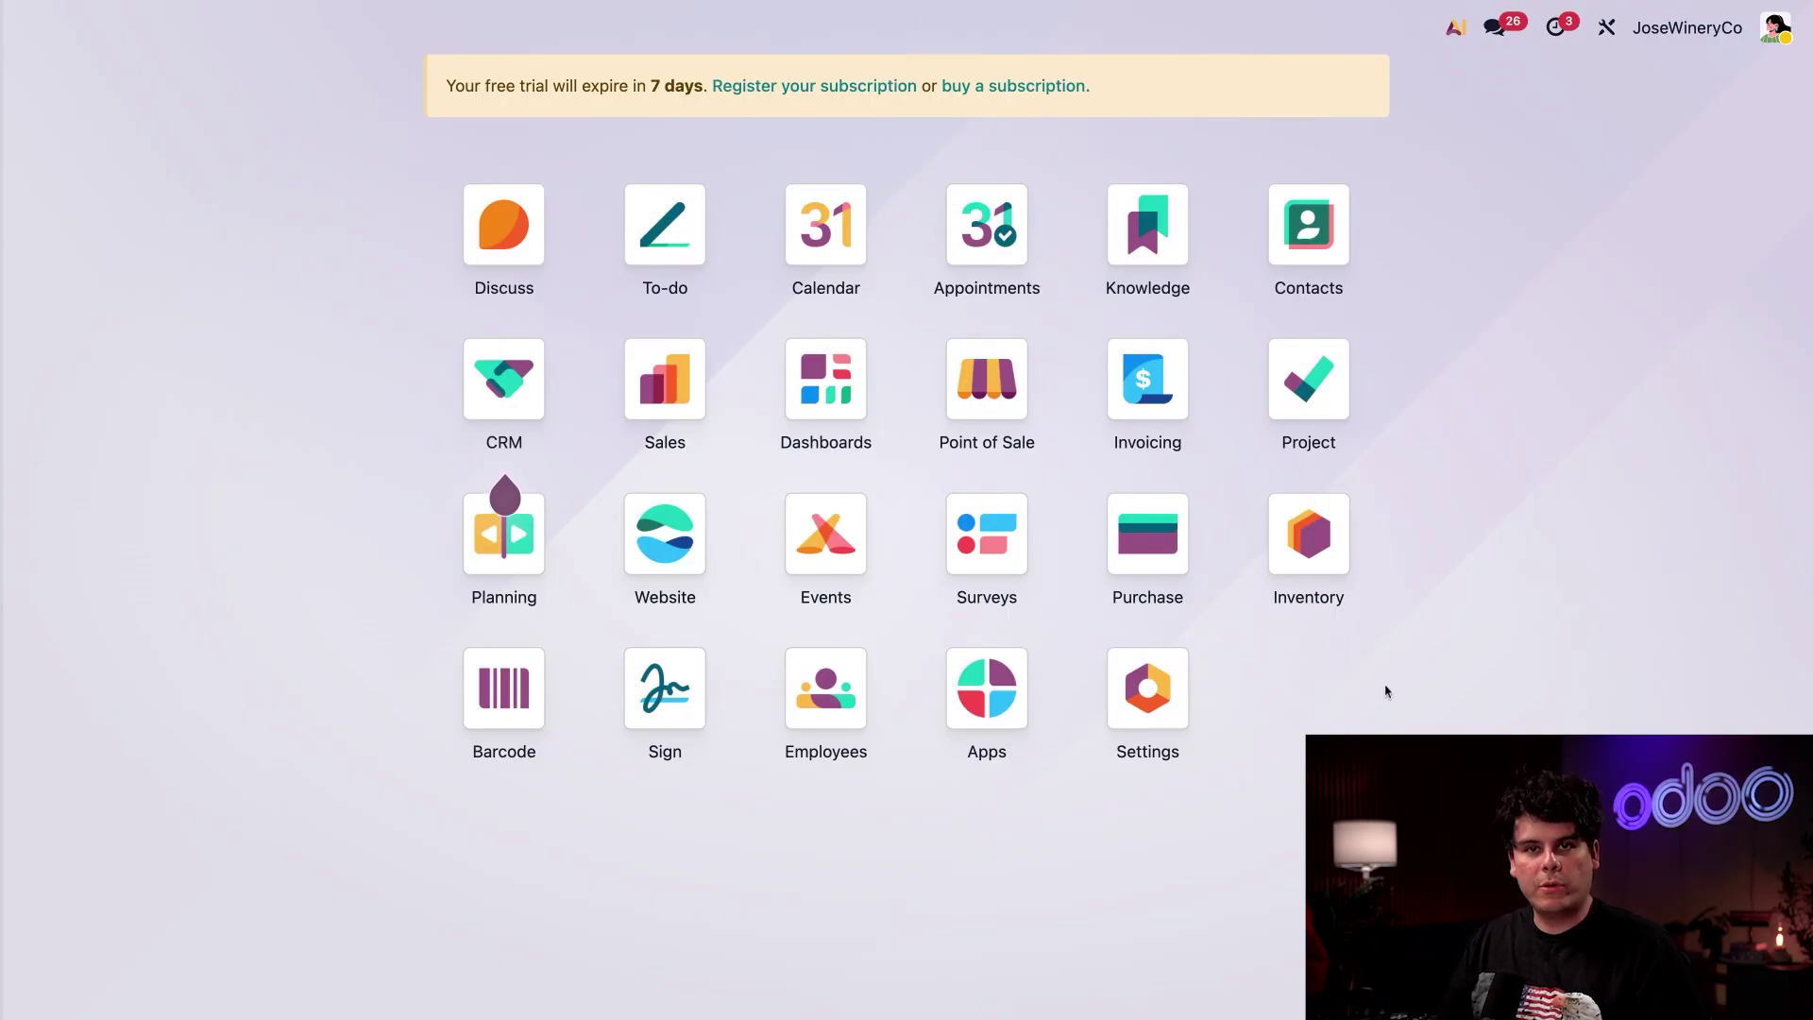
Step: Enable the Outlook Calendar option in Settings, found by searching 'Outlook', and save
{"action": "left_click", "coordinate": [1157, 717]}
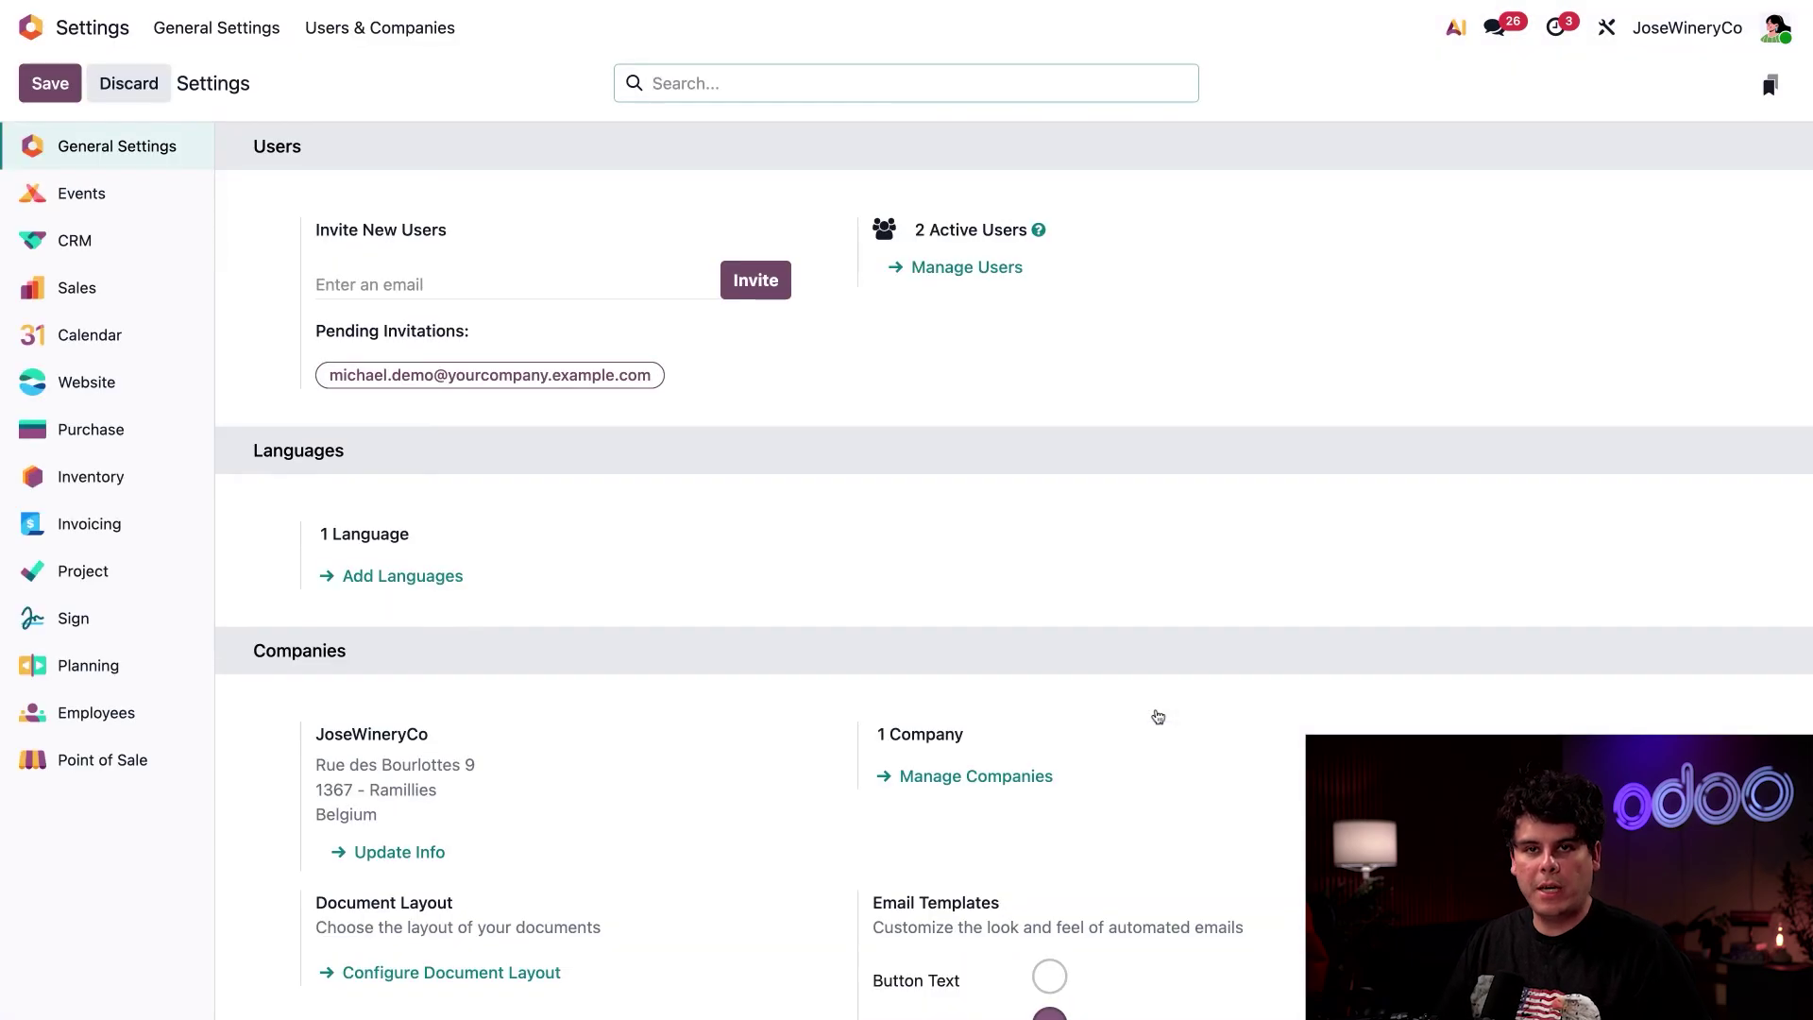
{"action": "type", "text": "Outlook"}
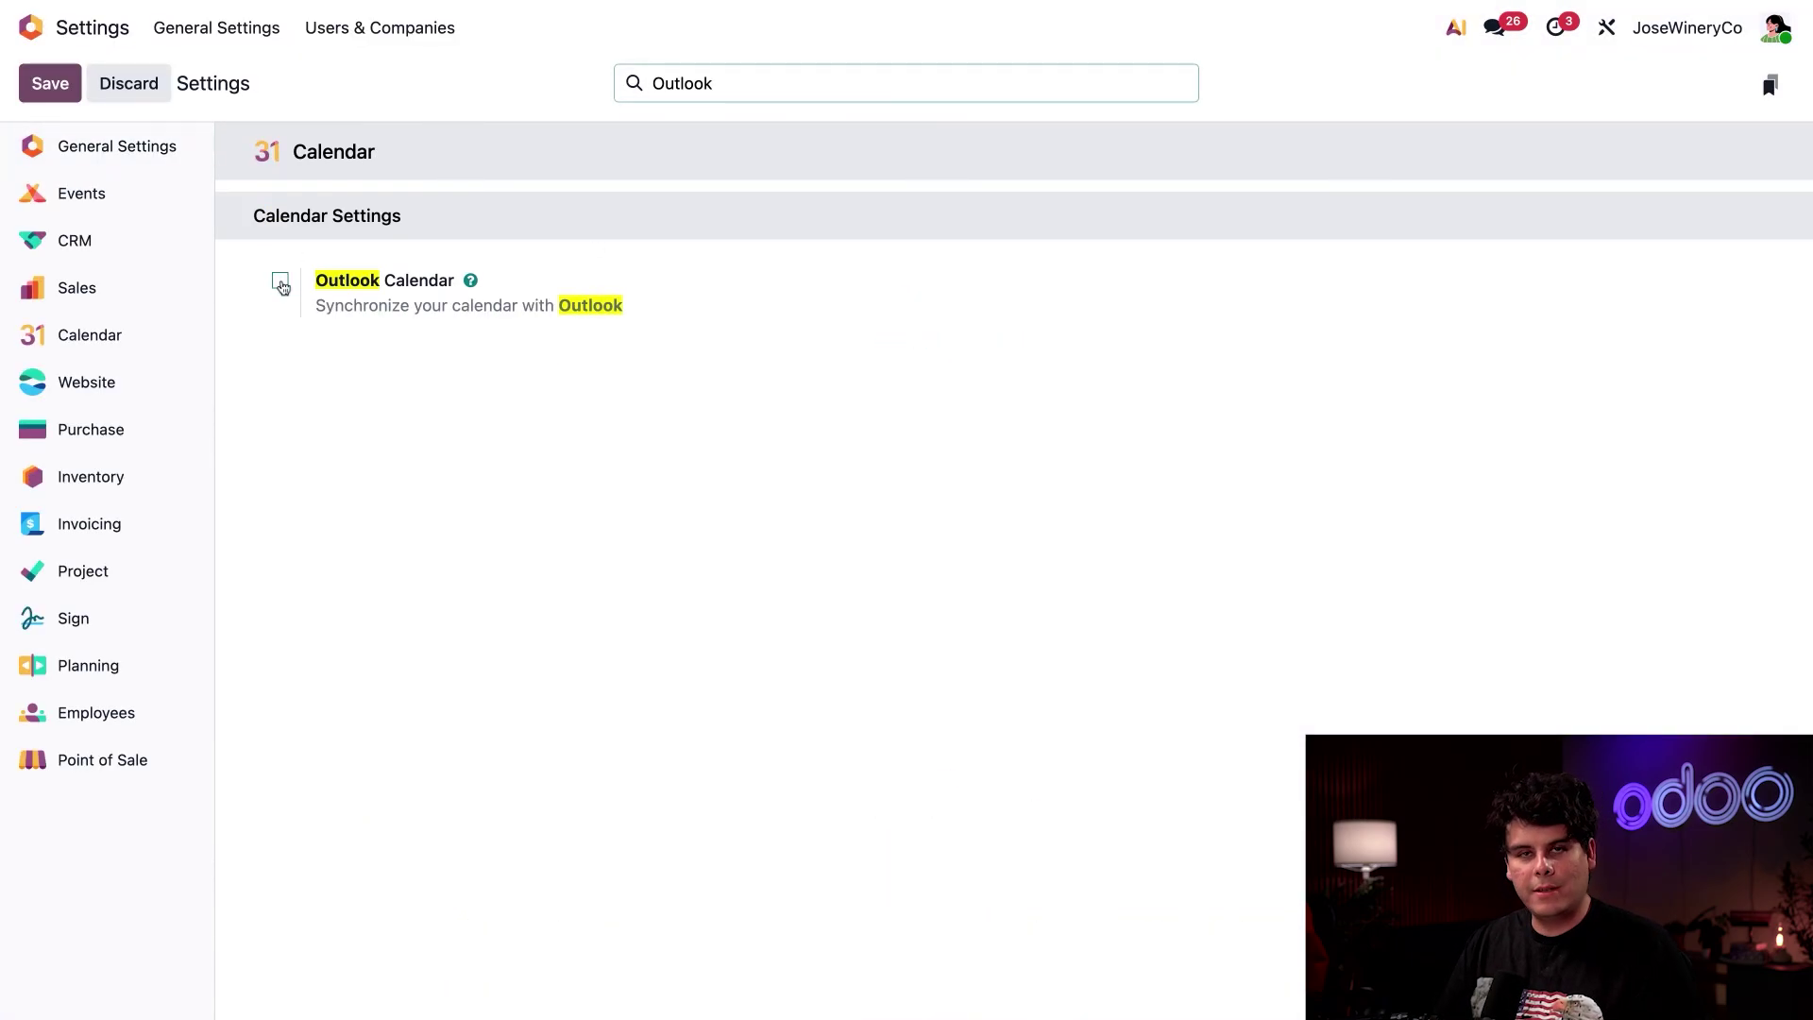
{"action": "left_click", "coordinate": [281, 282]}
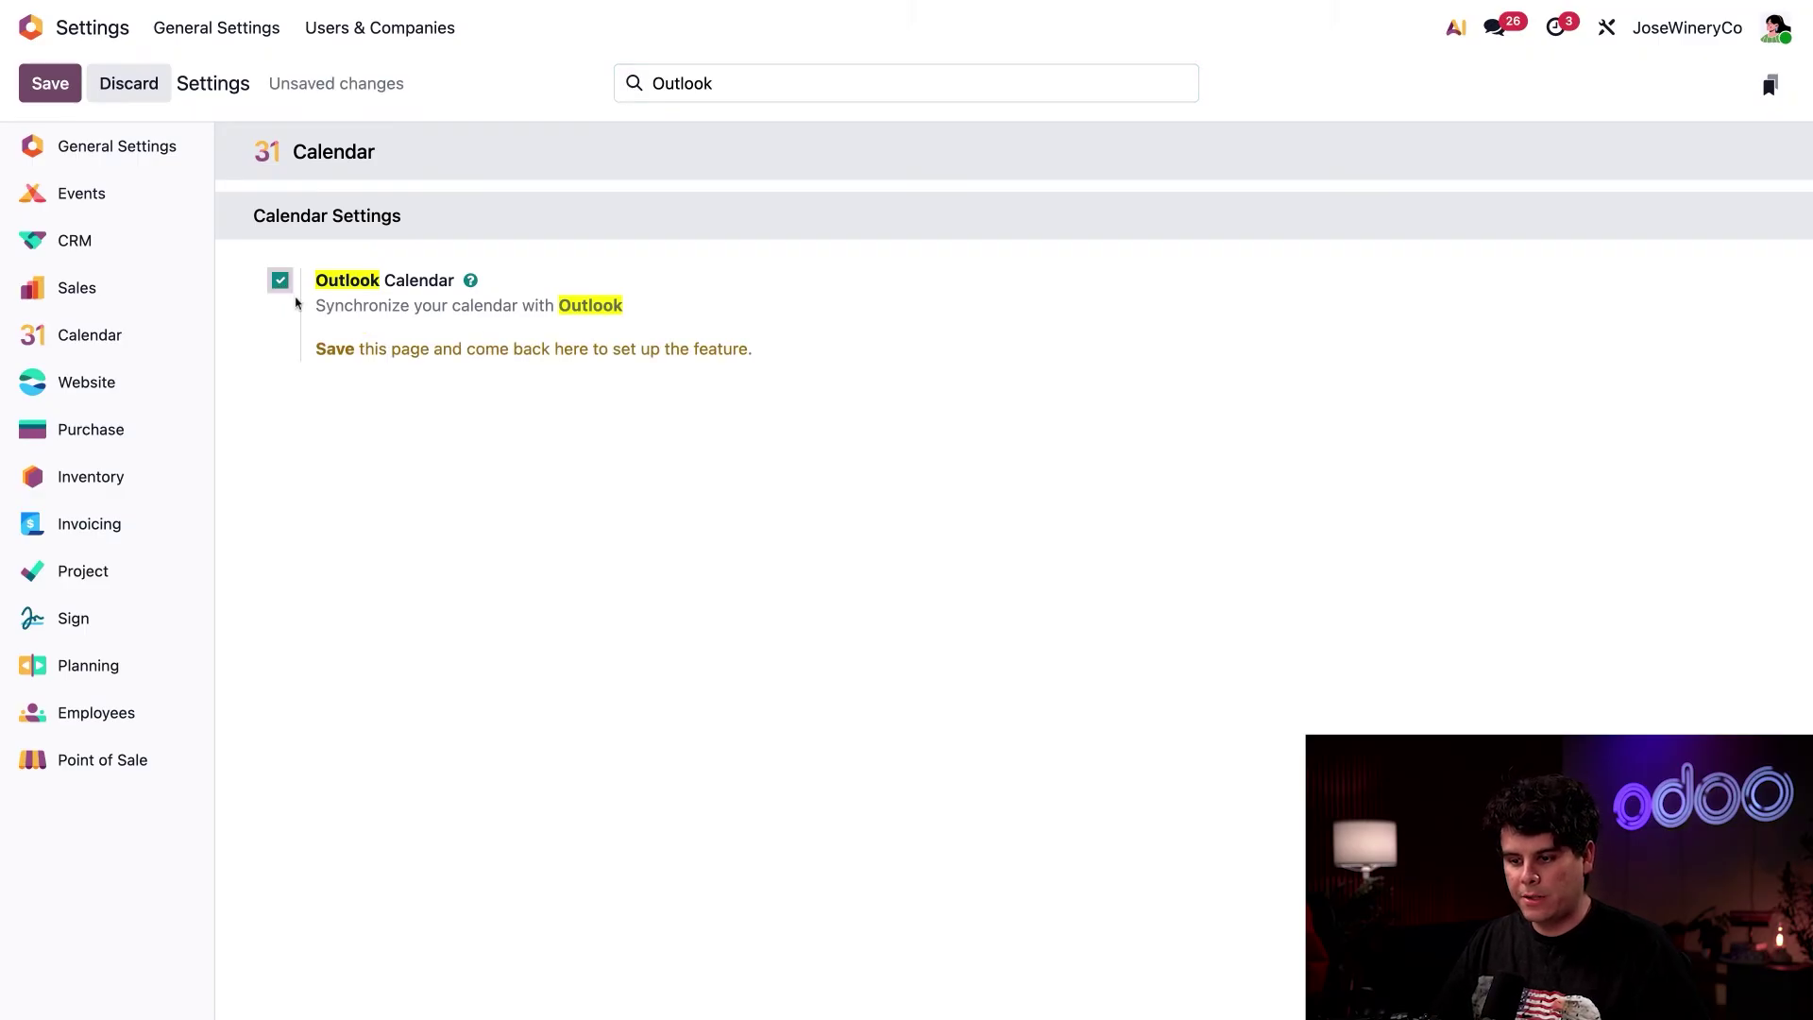
{"action": "left_click", "coordinate": [33, 100]}
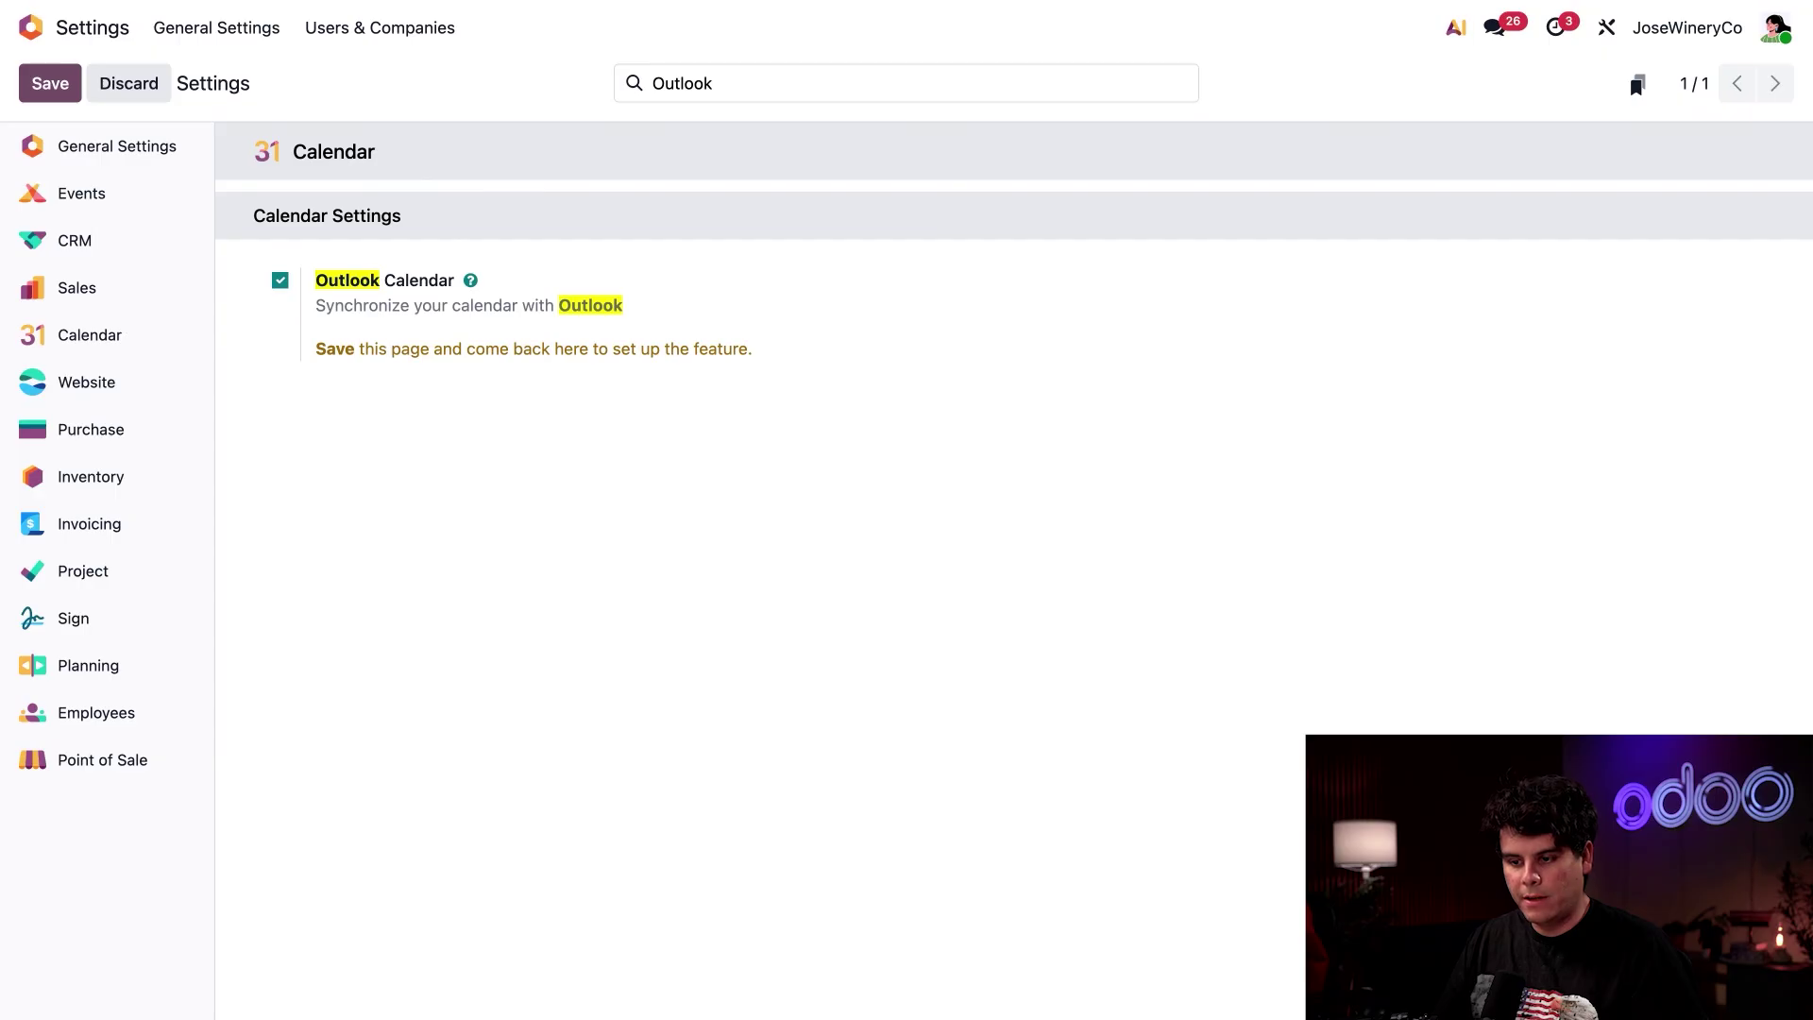
Step: Reload the saved Settings page and search it again for 'outlook'
{"action": "key", "text": "alt+s"}
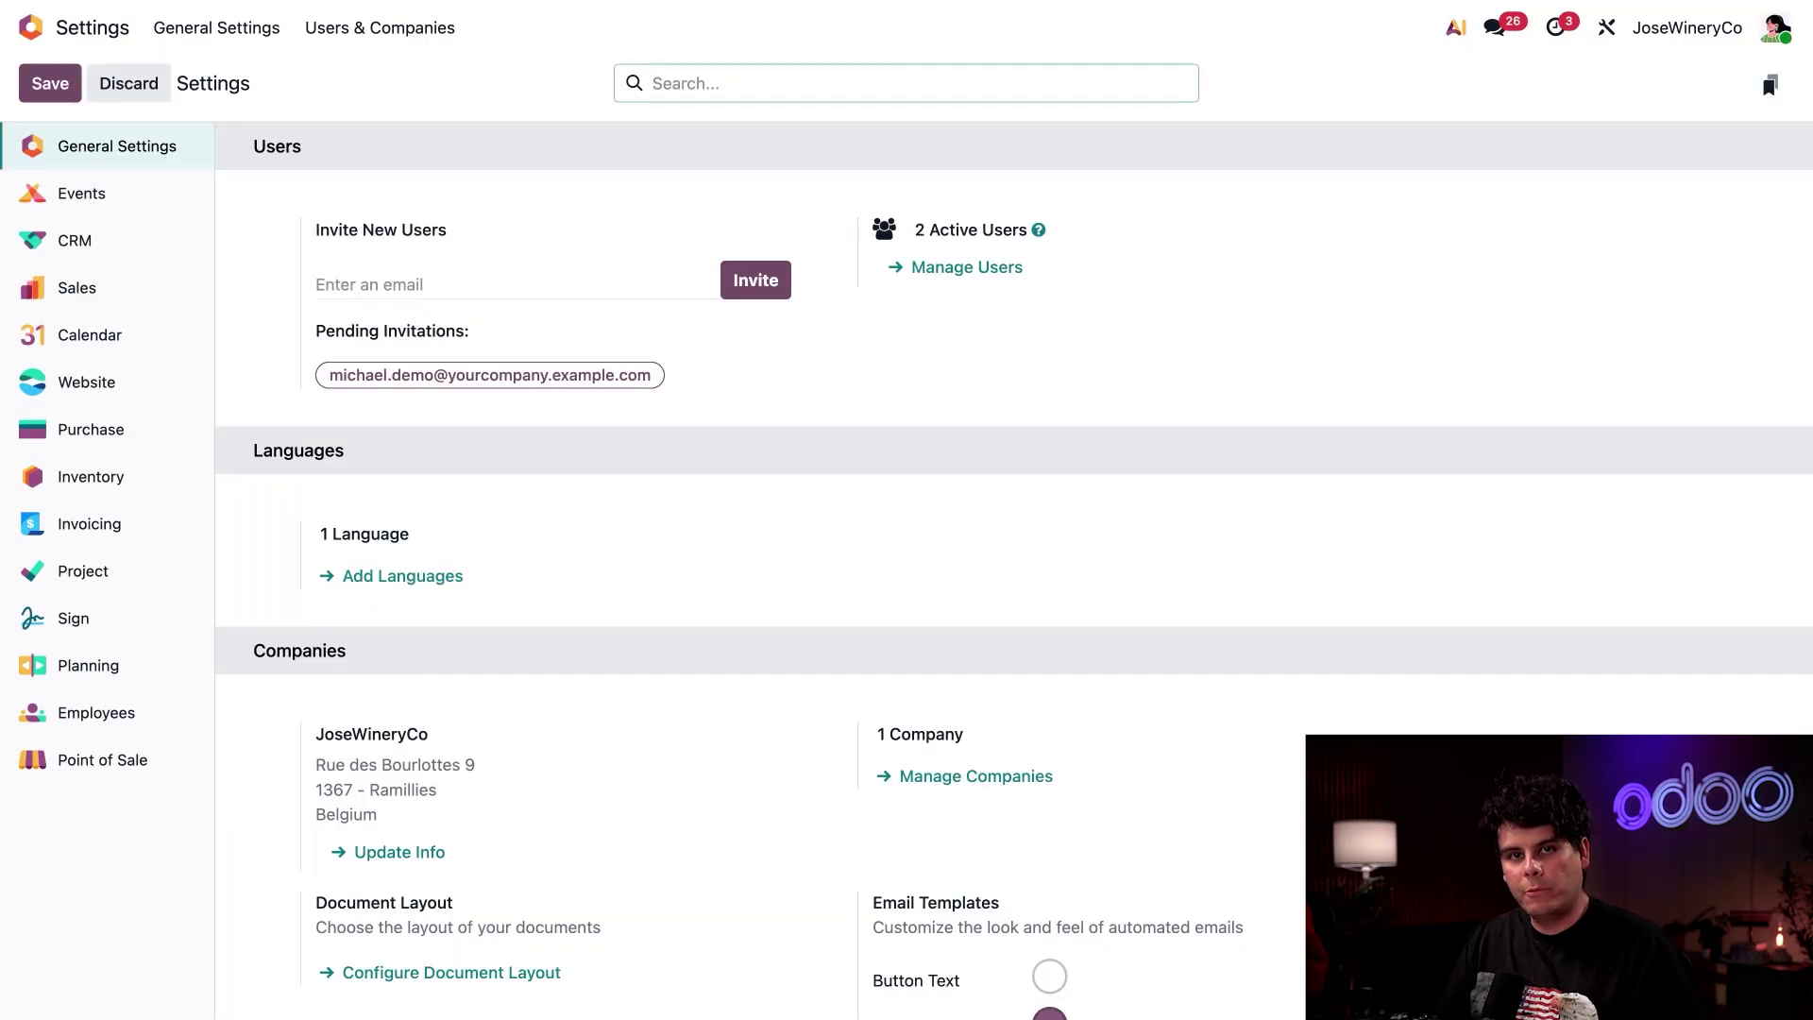
{"action": "type", "text": "out"}
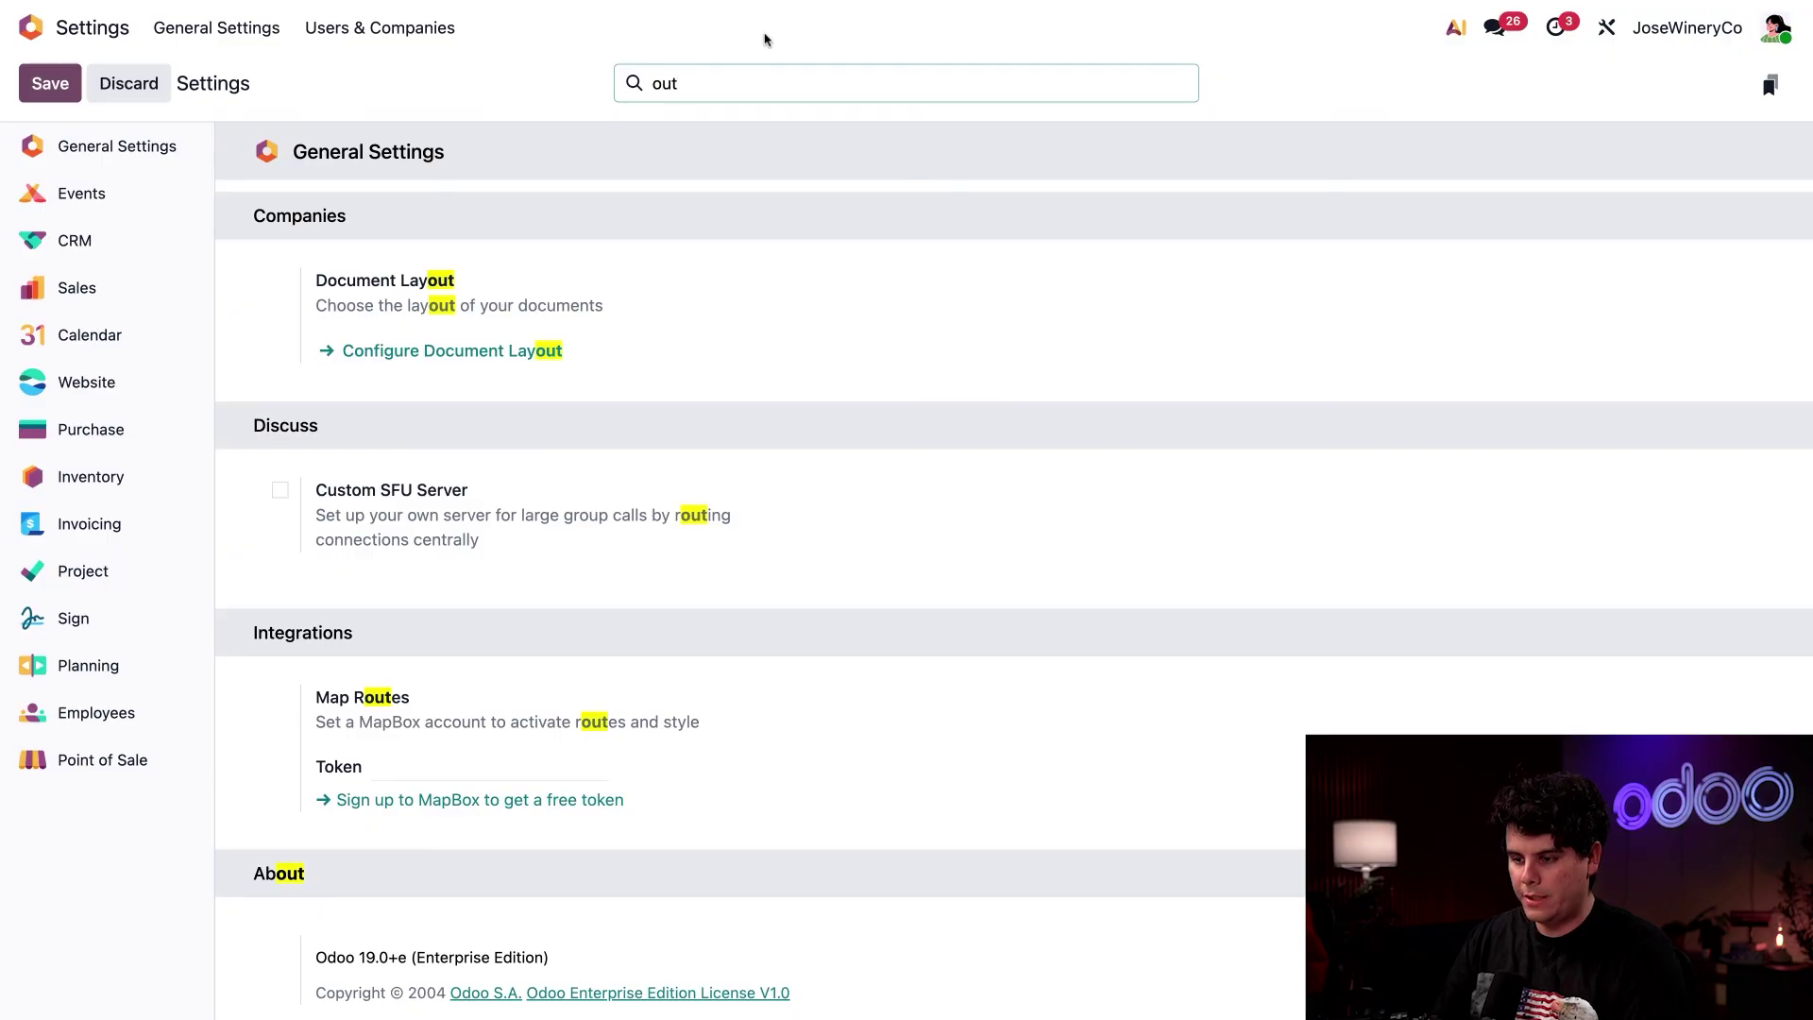
{"action": "type", "text": "look"}
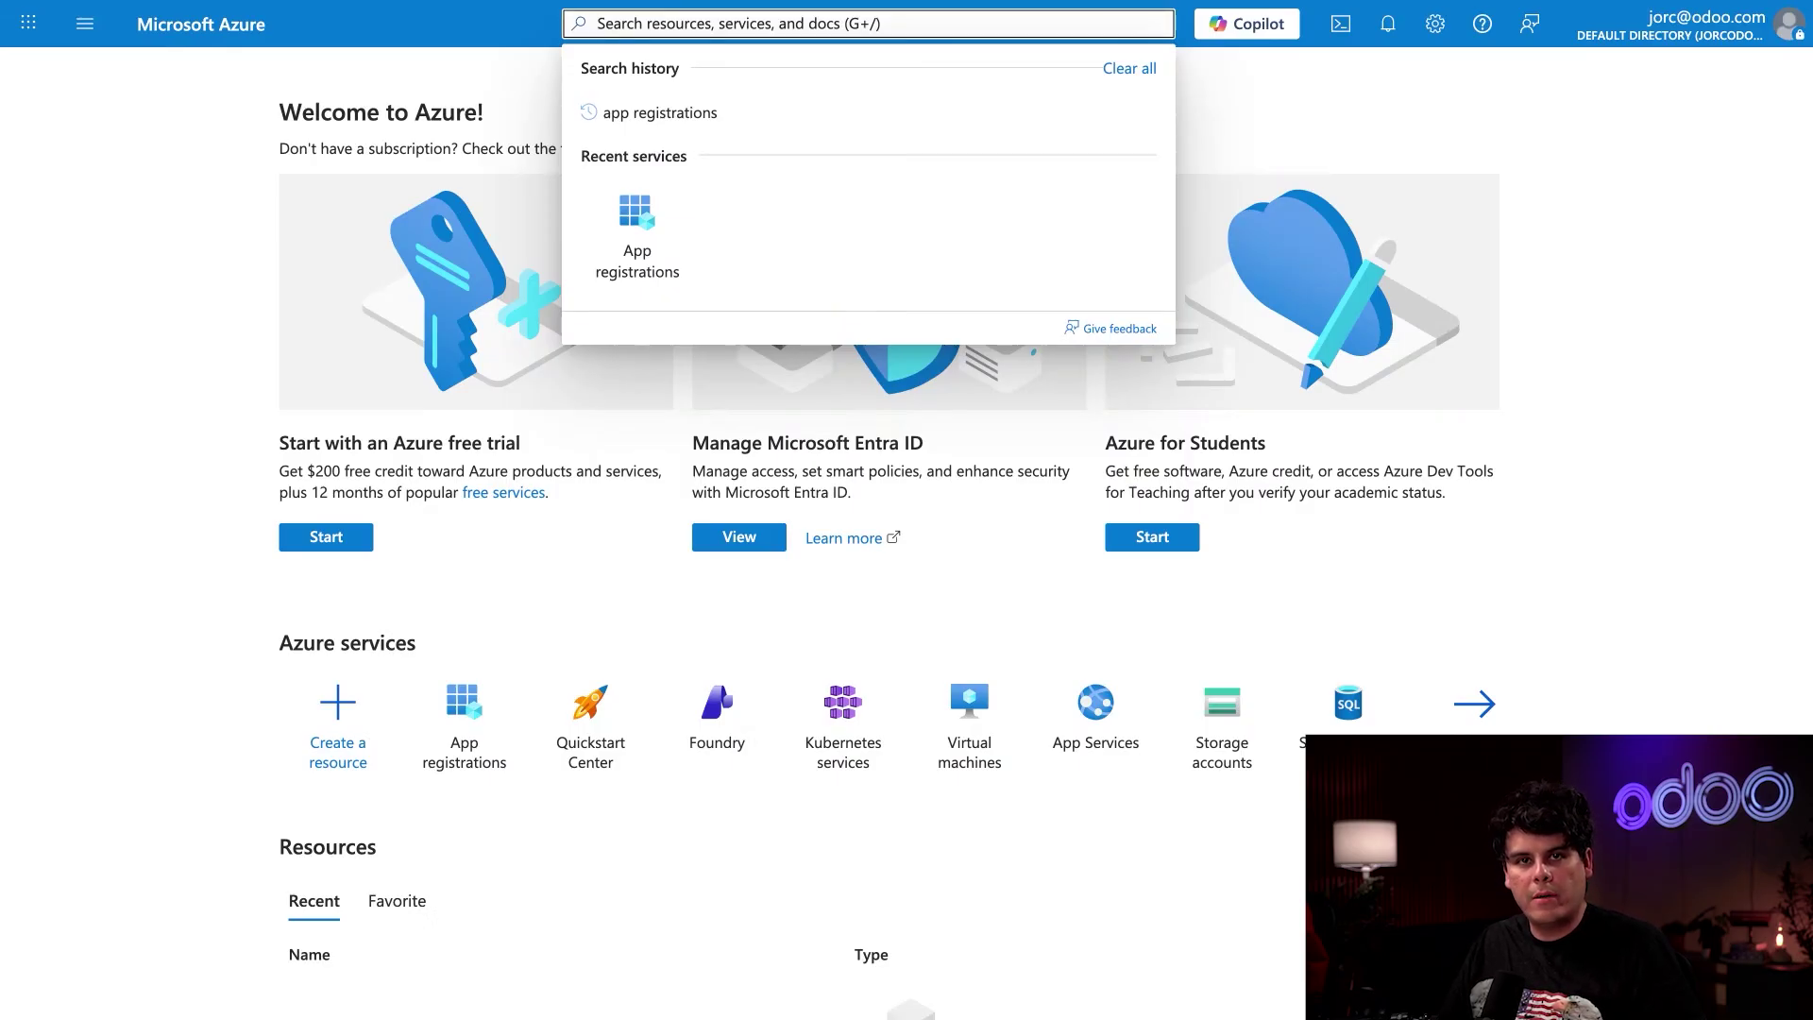
Step: Go to App registrations from the Azure portal's recent services
{"action": "left_click", "coordinate": [636, 232]}
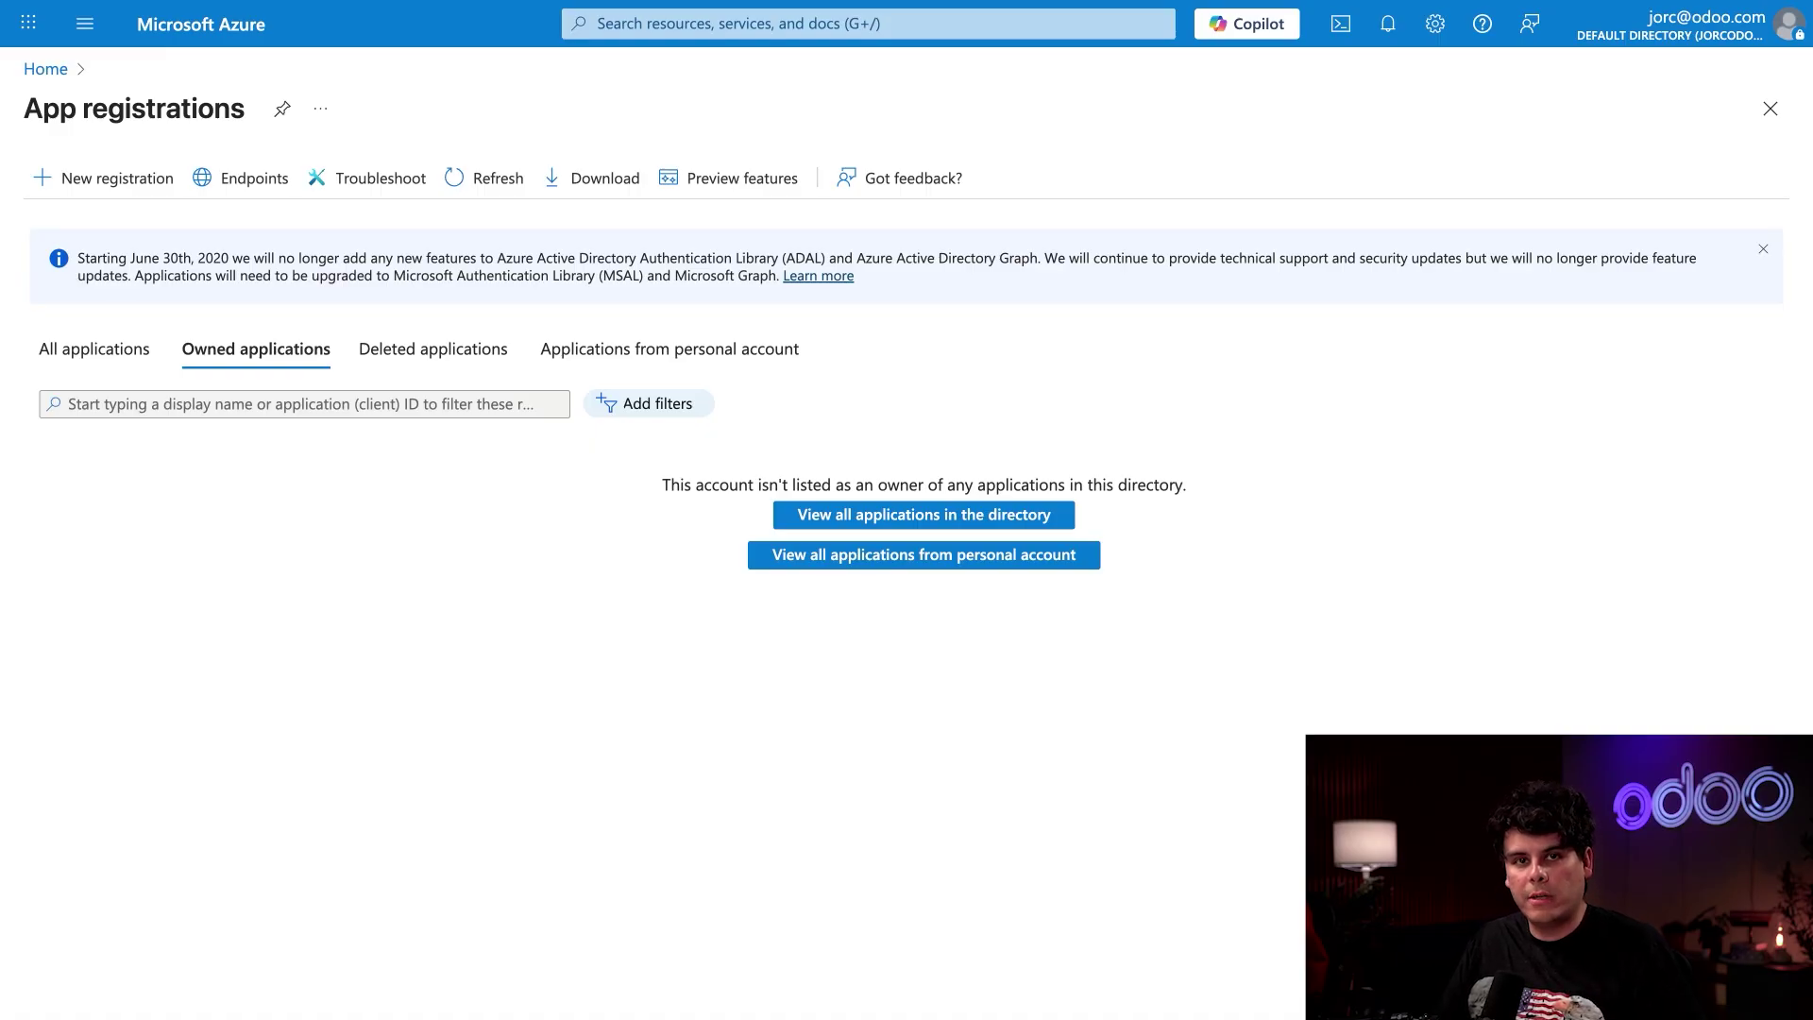
Step: Fill a new registration: name 'Odoo Calendar', any organization plus personal accounts, pasted Web redirect URI
{"action": "left_click", "coordinate": [116, 180]}
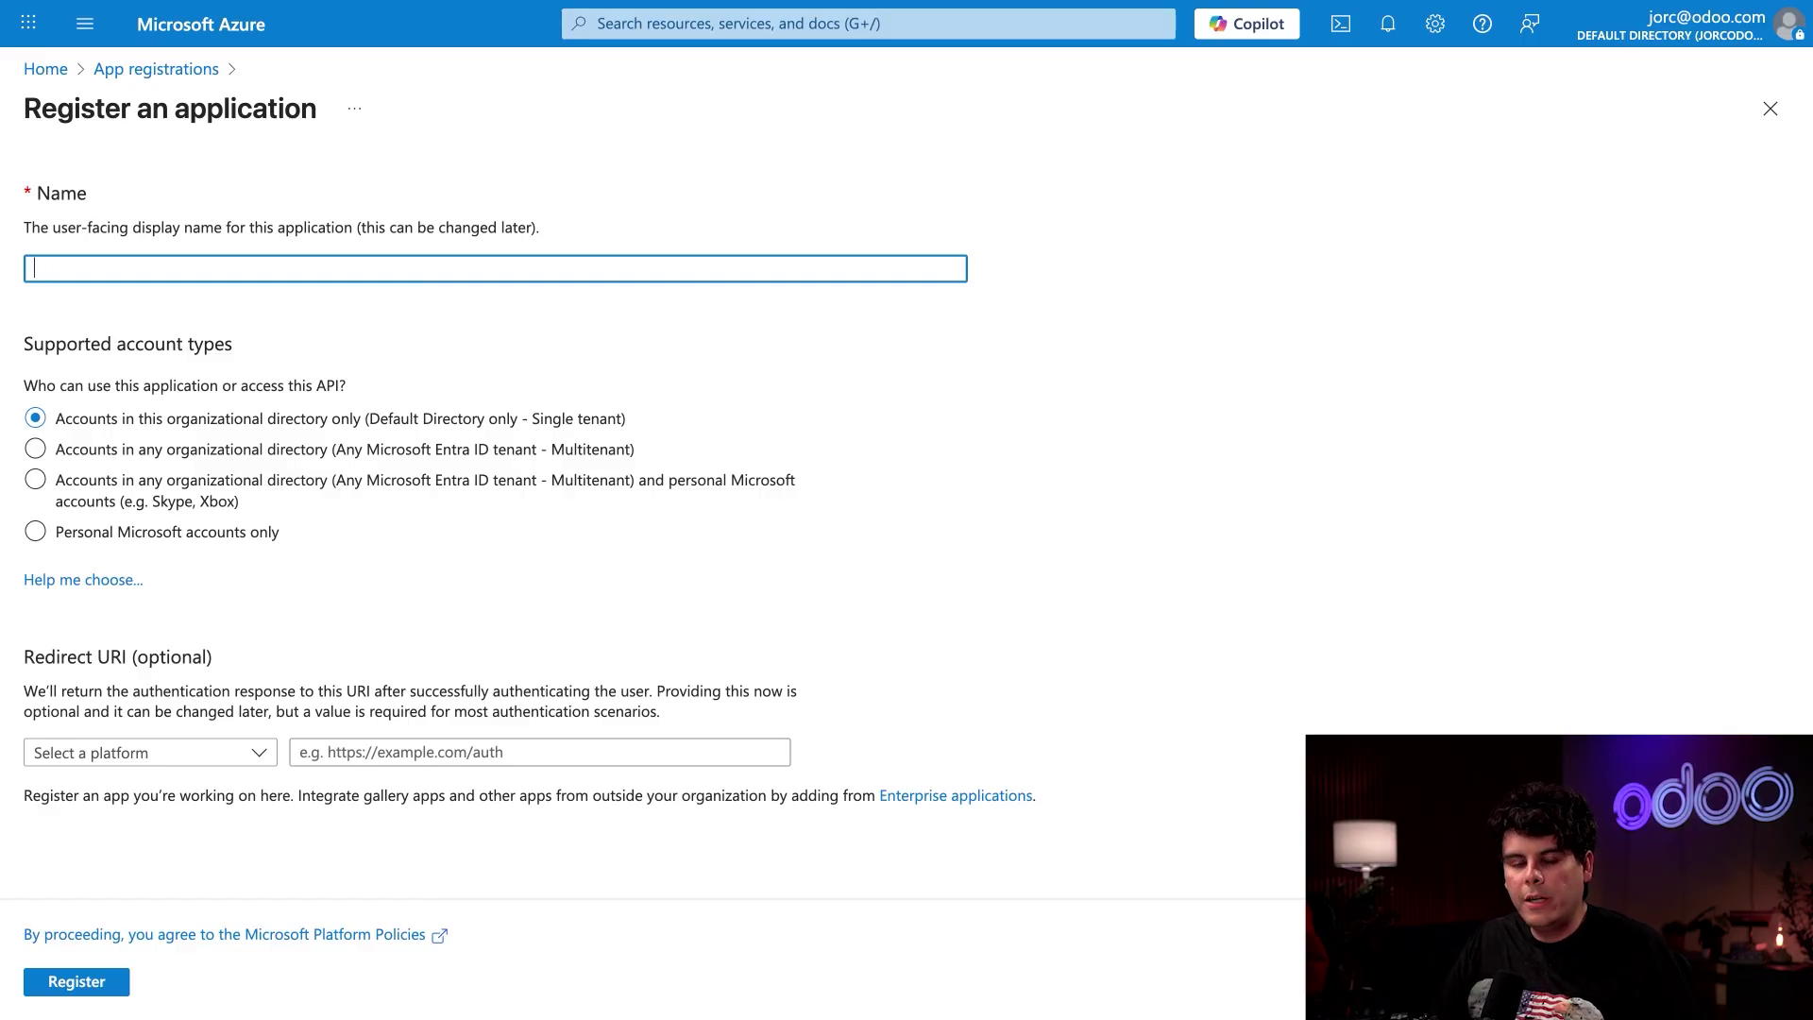
{"action": "type", "text": "Odoo Calendar"}
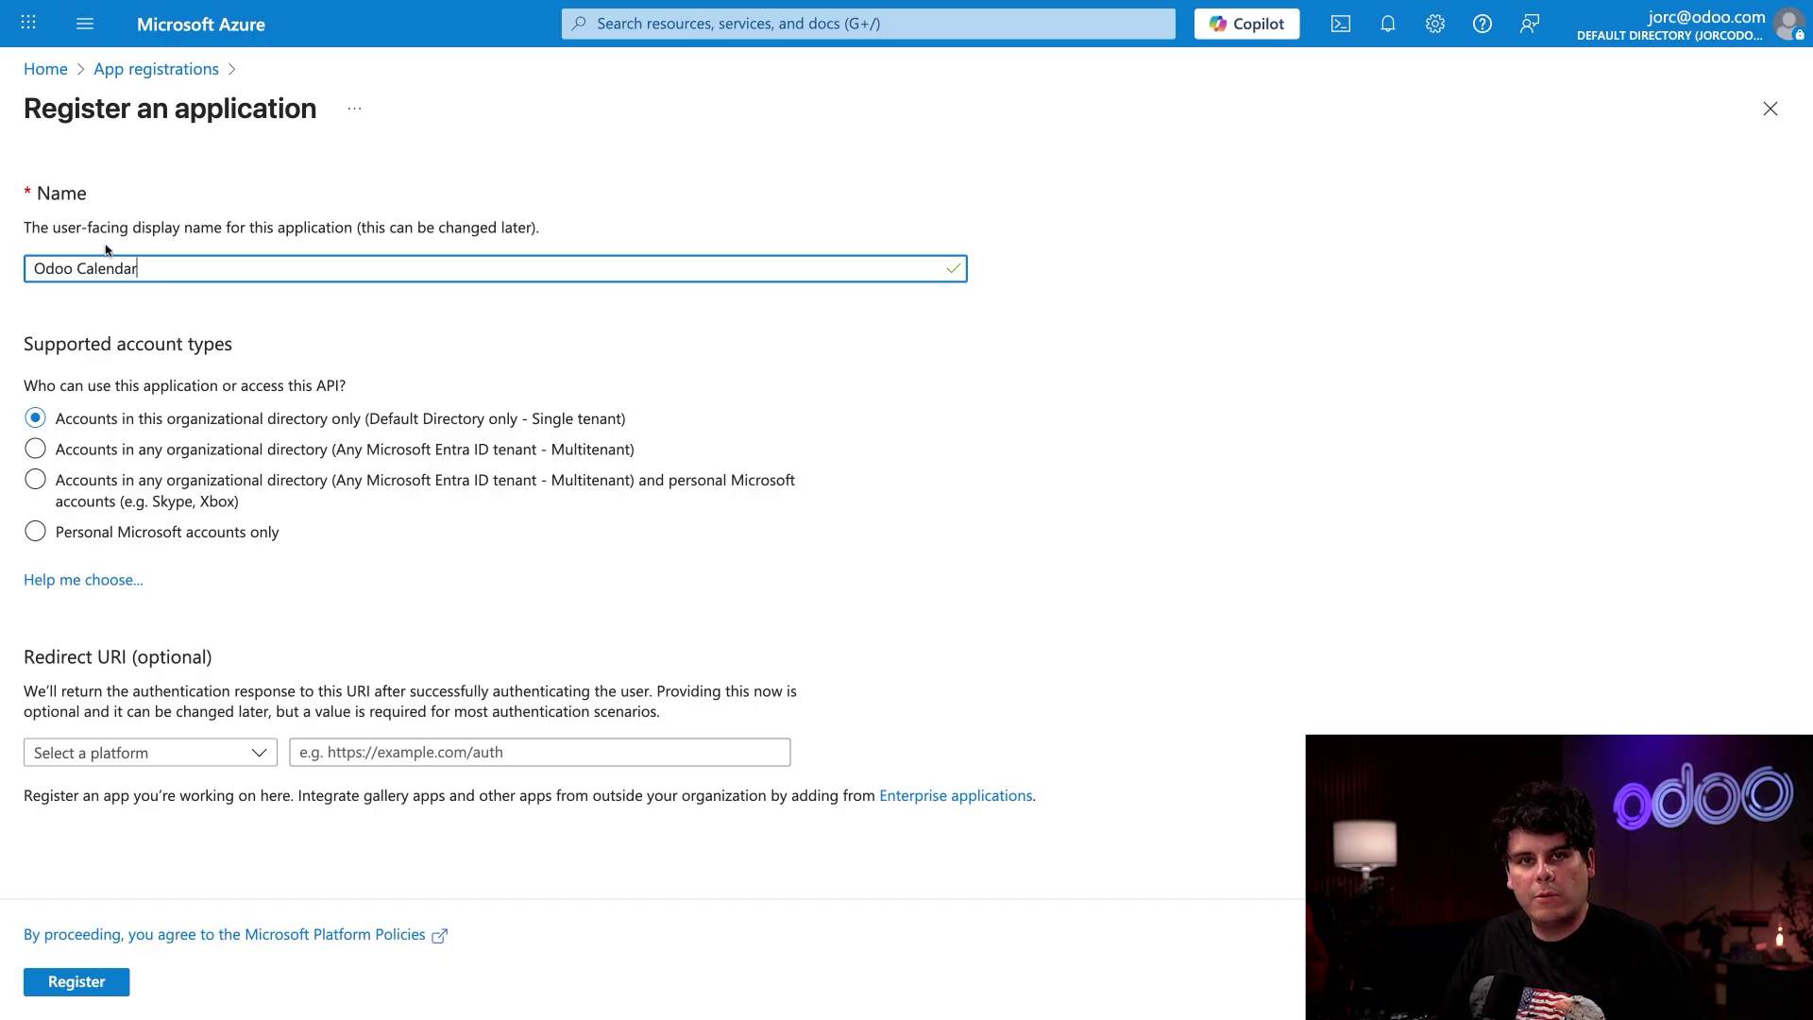
{"action": "left_click", "coordinate": [117, 484]}
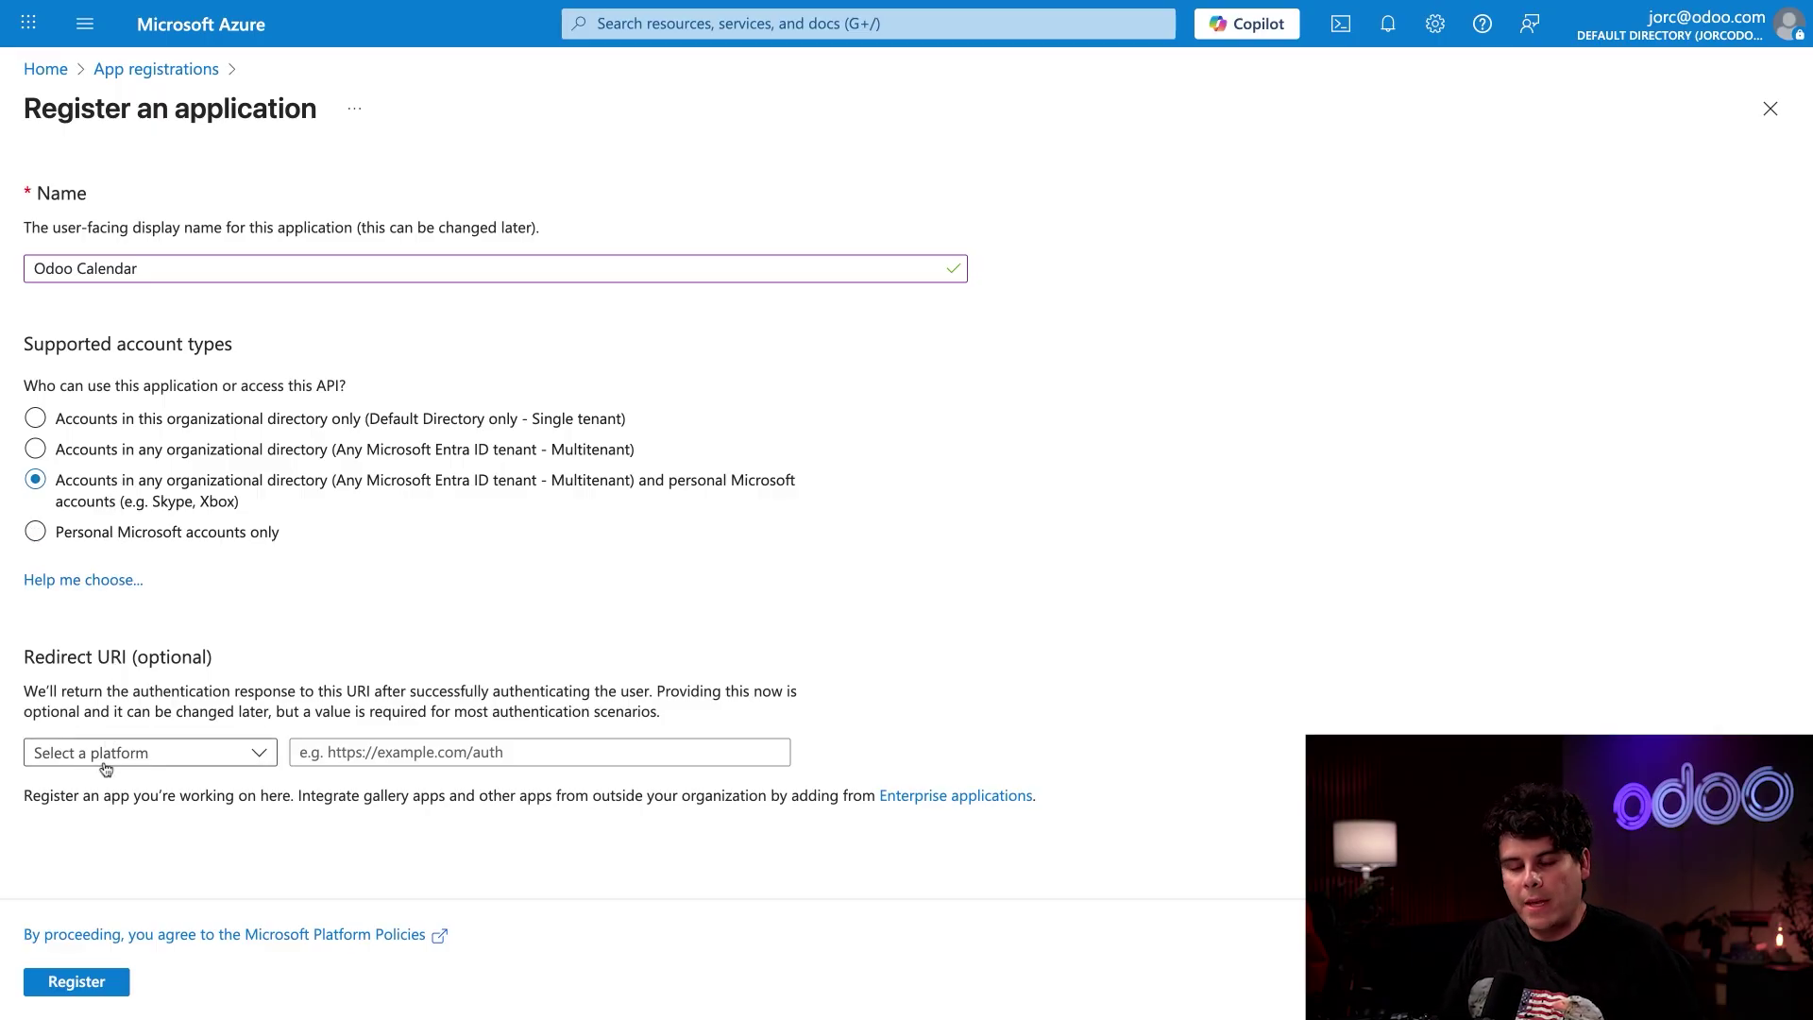
{"action": "left_click", "coordinate": [151, 753]}
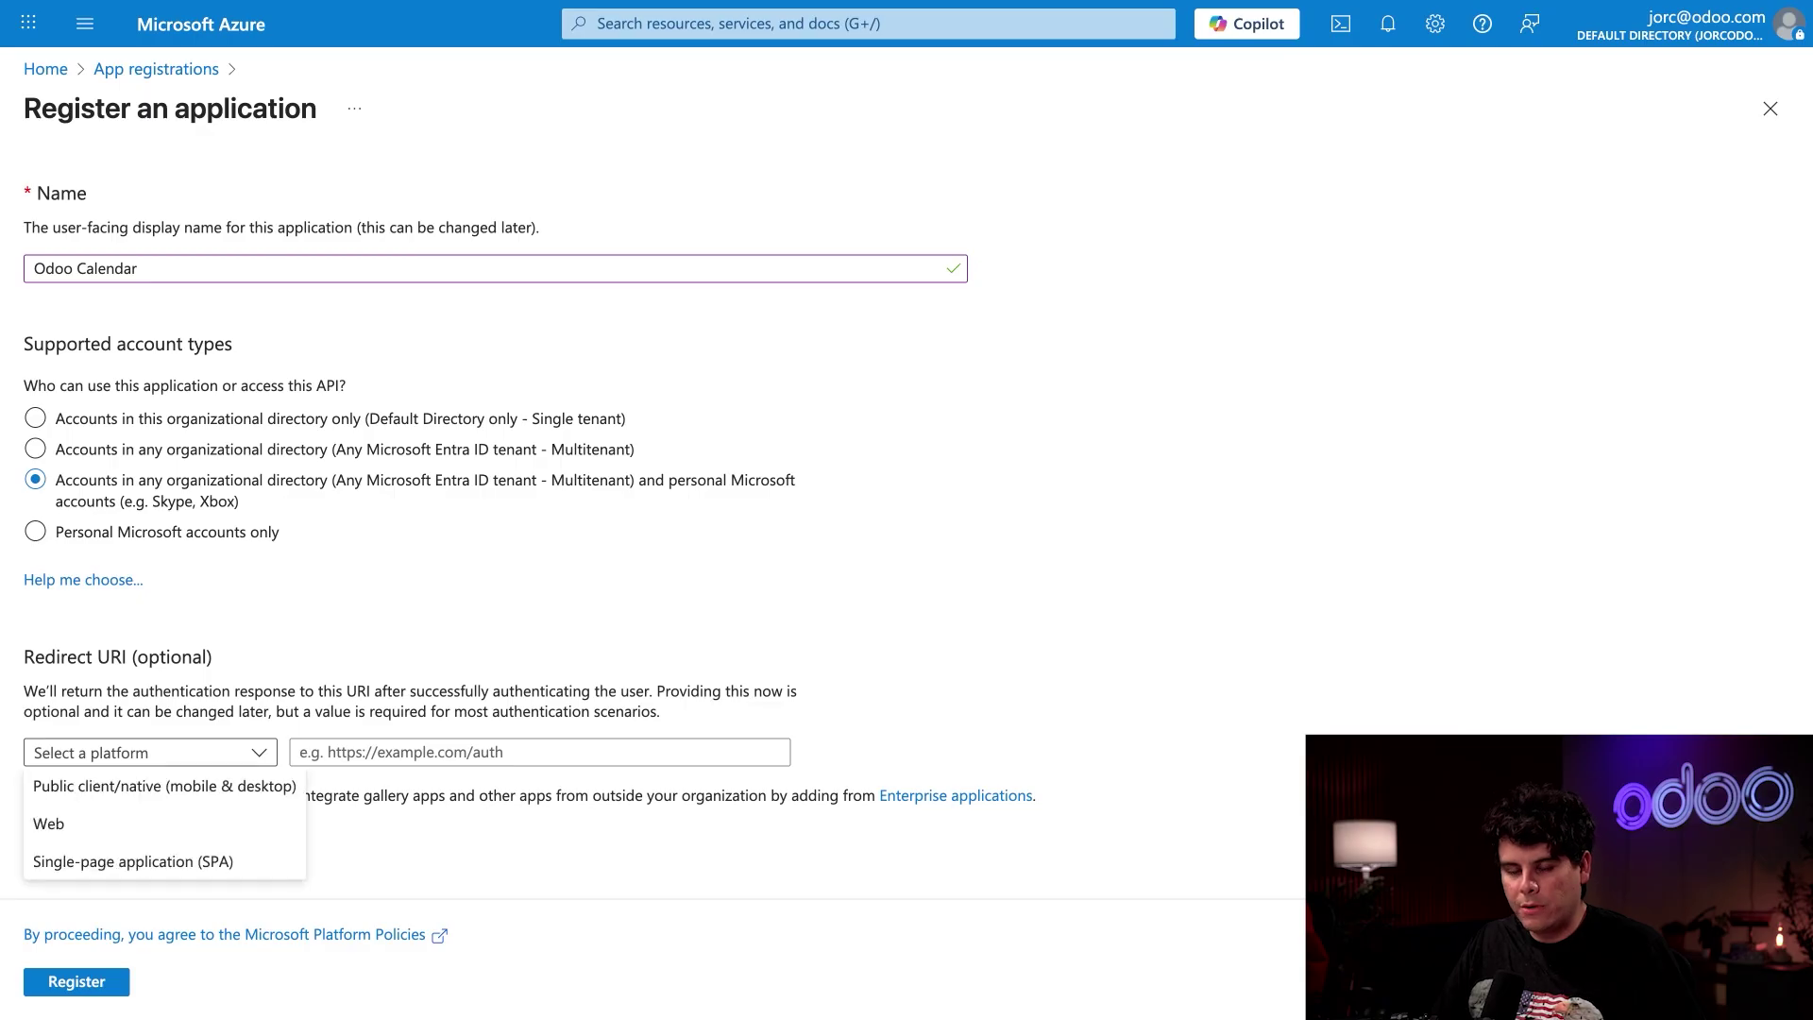
{"action": "left_click", "coordinate": [99, 826]}
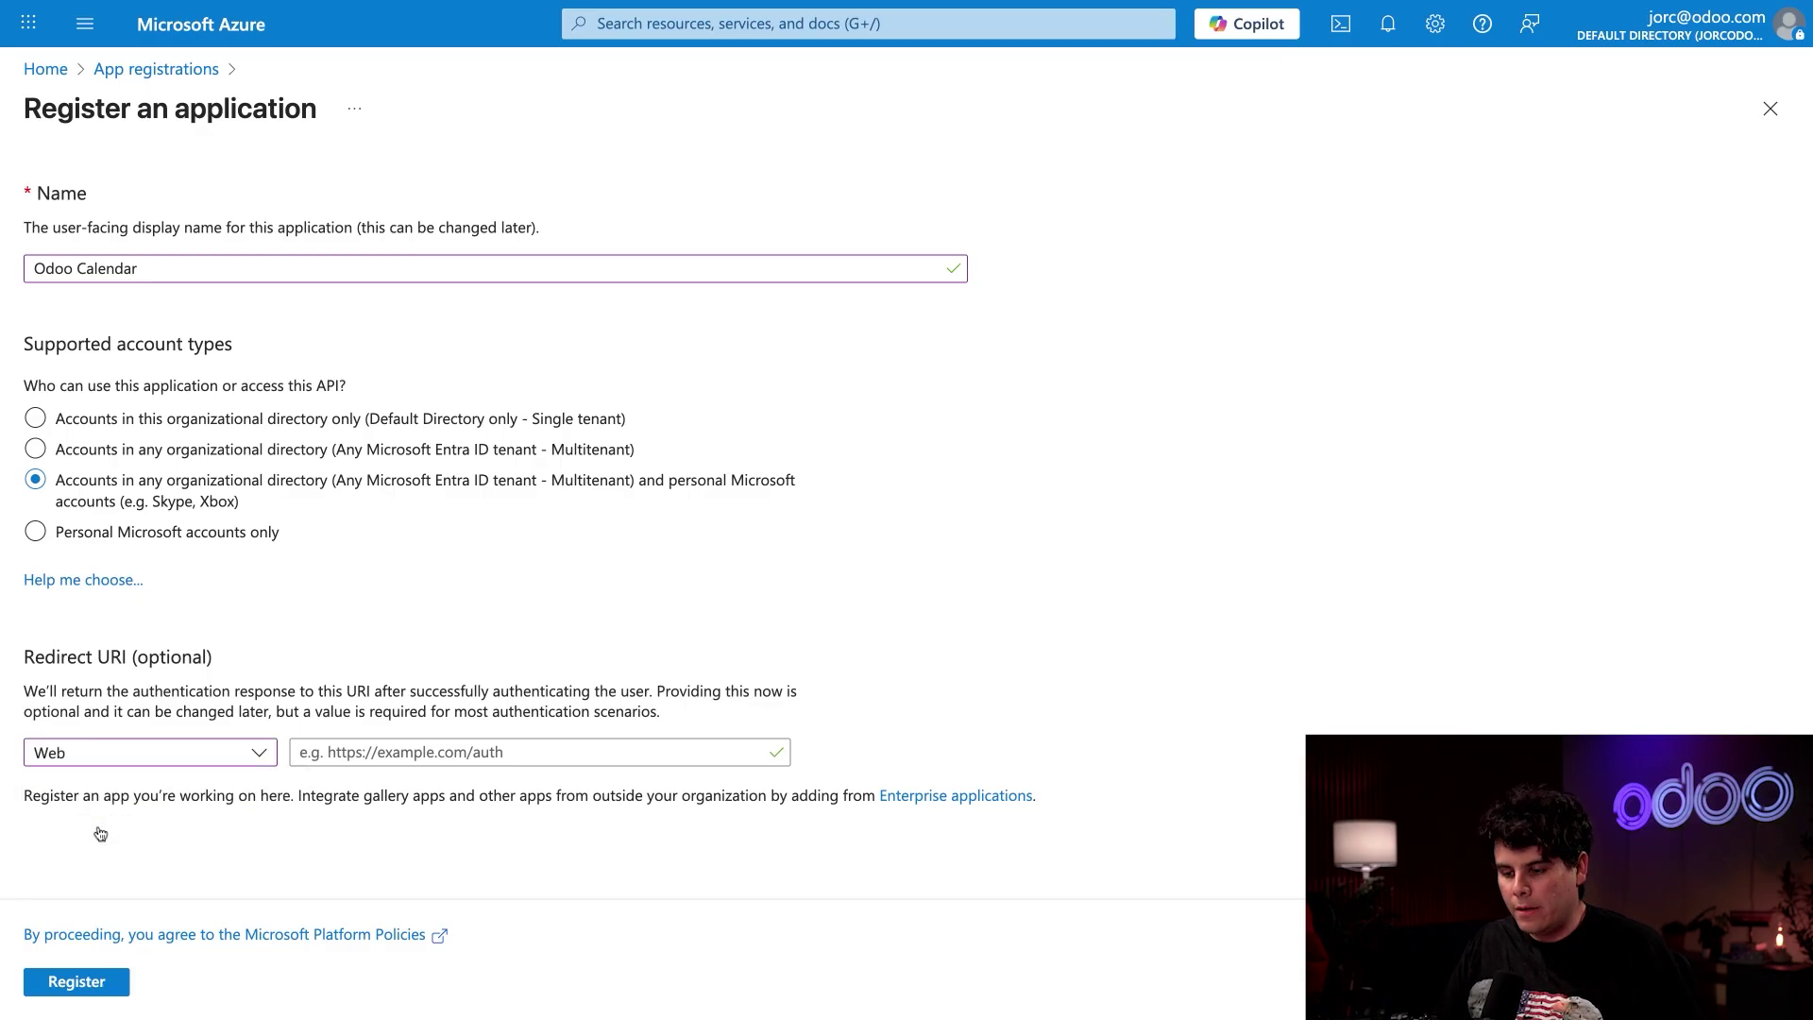
{"action": "left_click", "coordinate": [390, 749]}
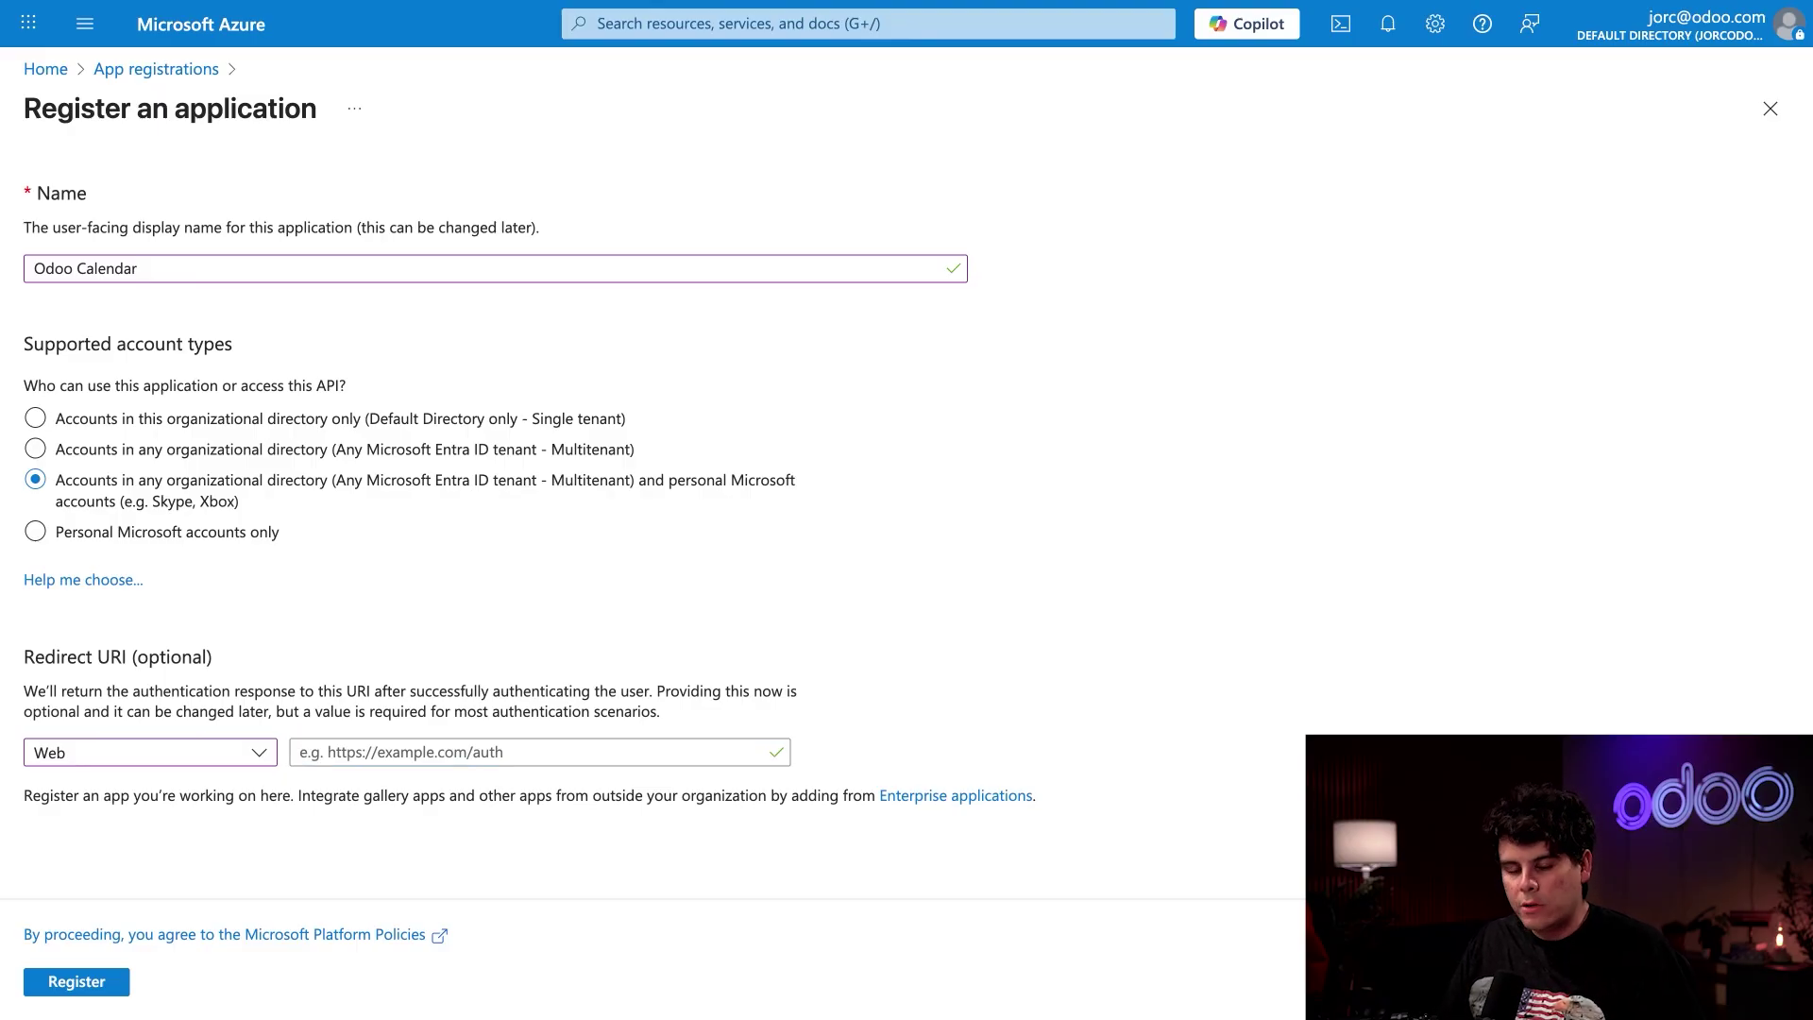
{"action": "left_click", "coordinate": [300, 751]}
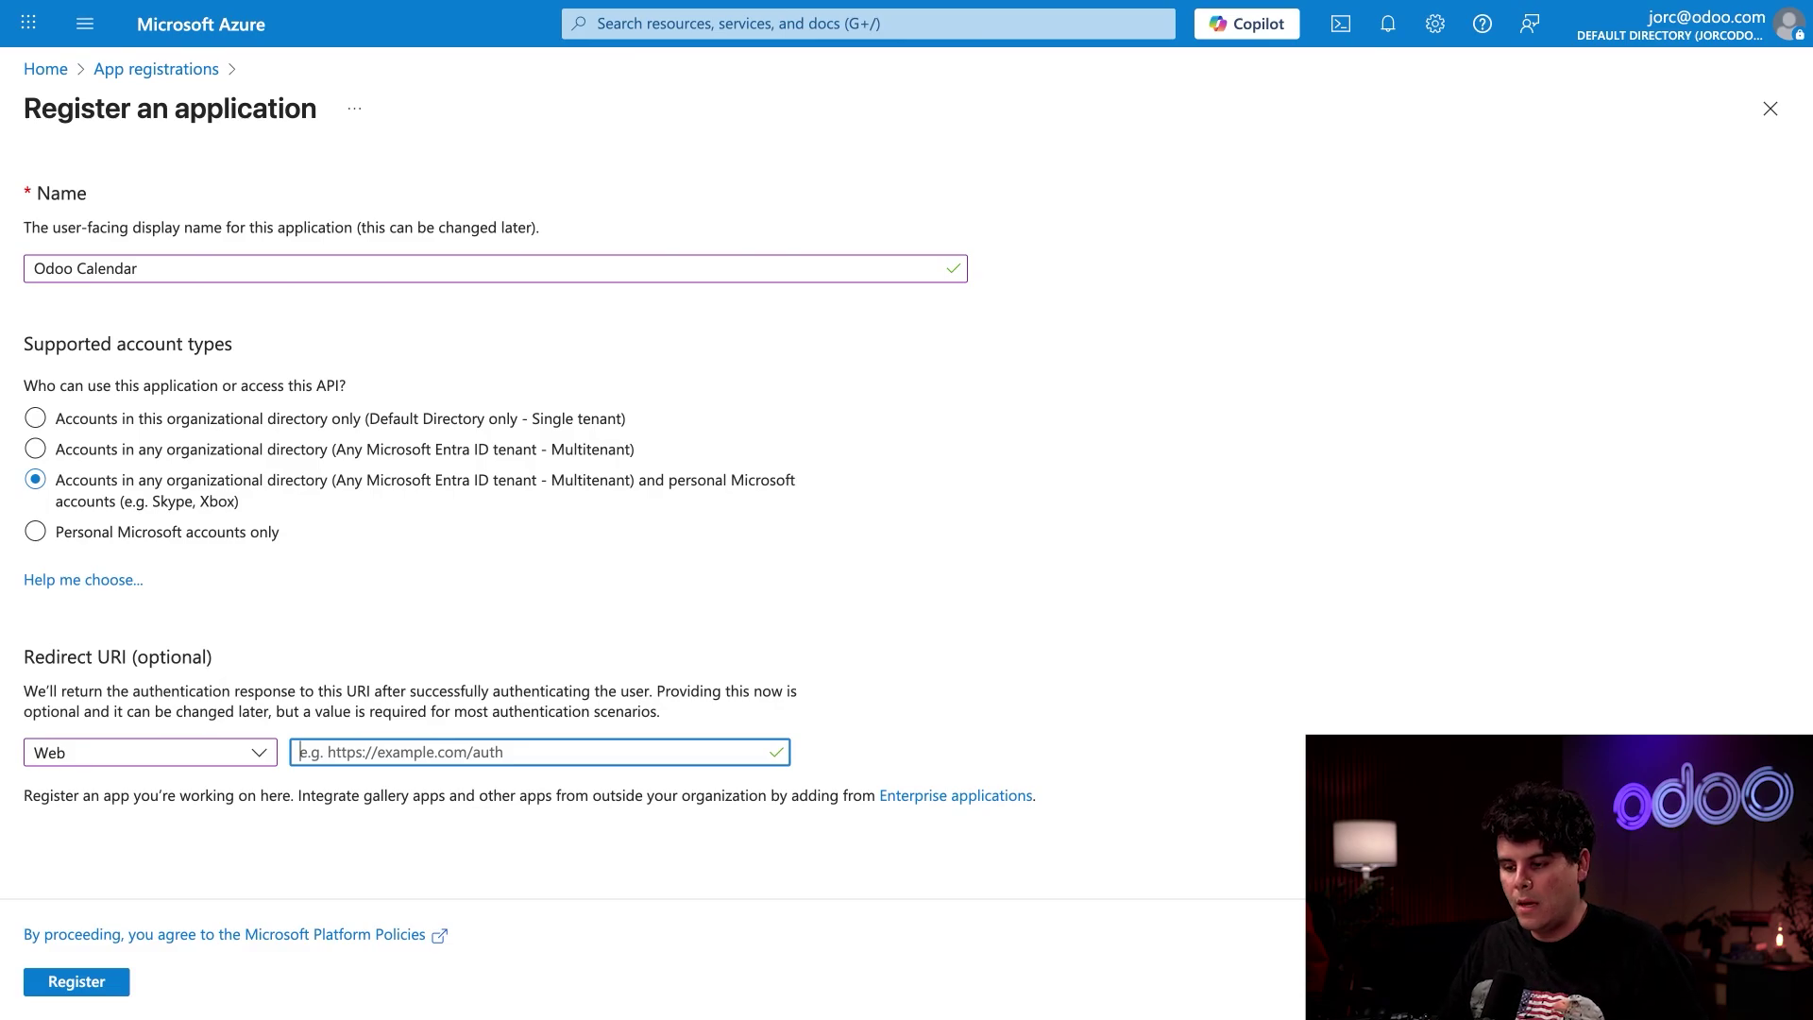
{"action": "type", "text": "https://josewineryco.odoo.com/"}
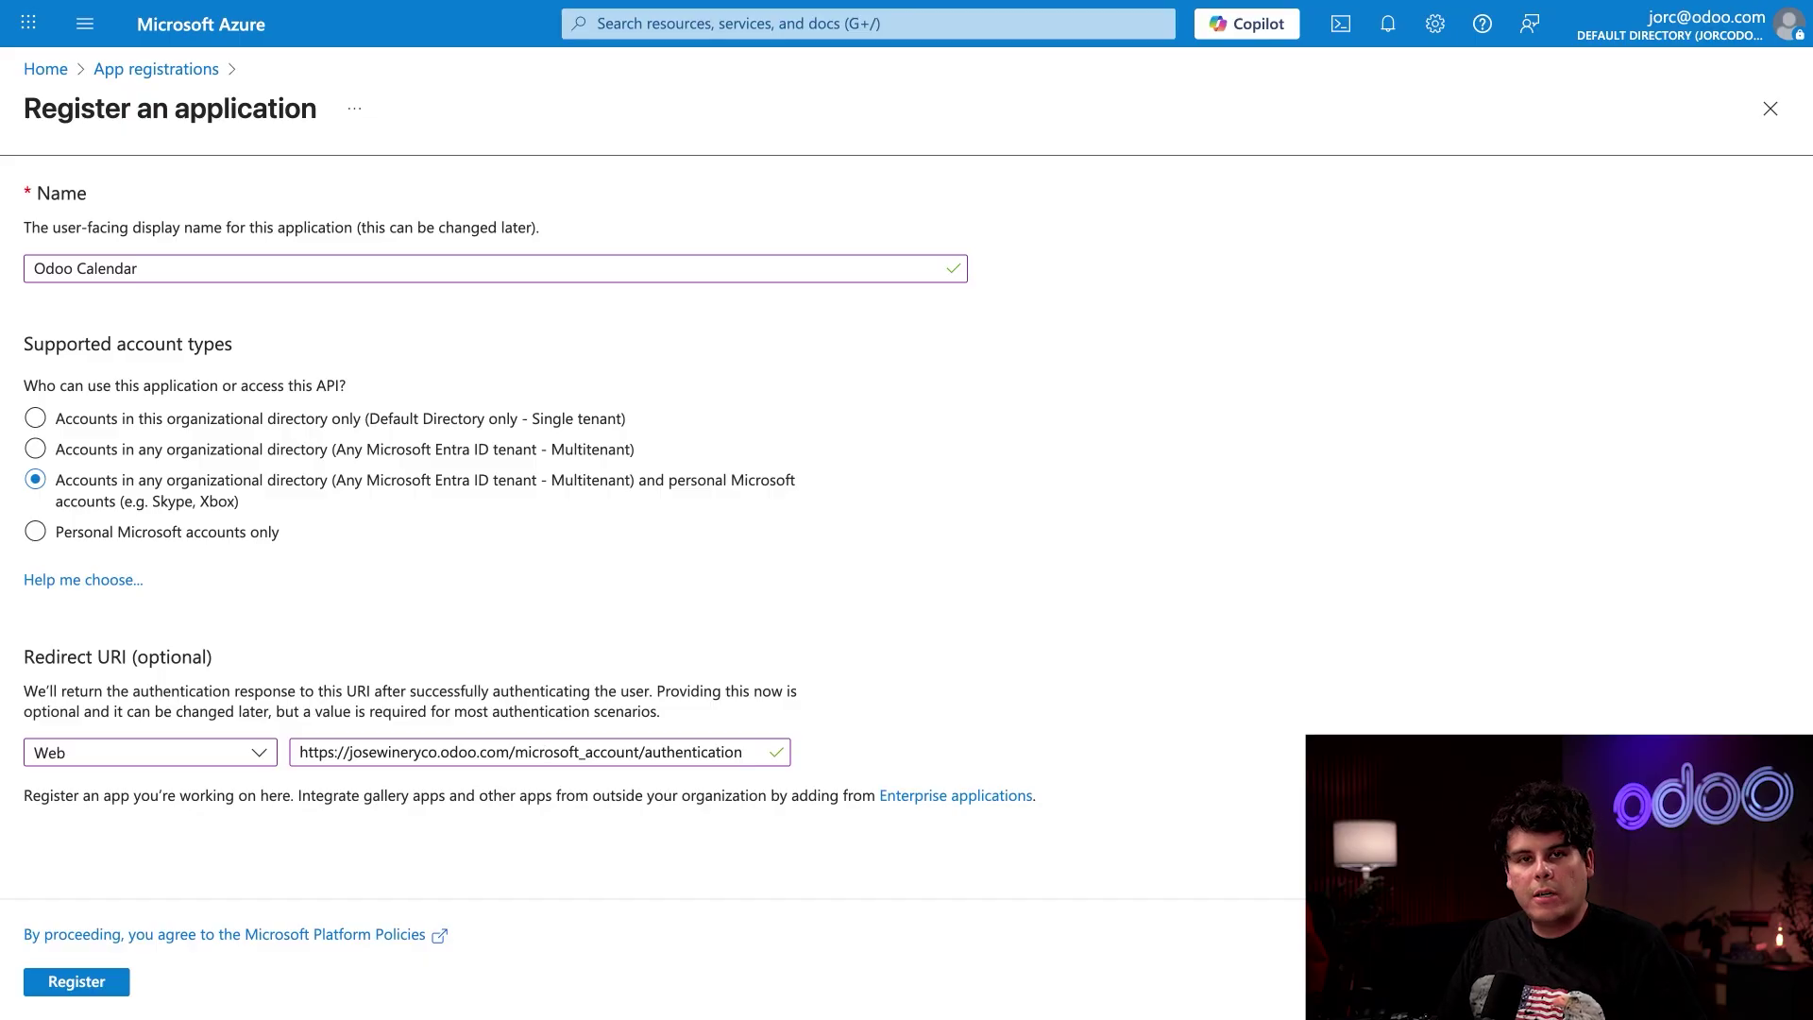
Step: Register the app, paste its Application (client) ID into Odoo, and expand Manage
{"action": "left_click", "coordinate": [109, 986]}
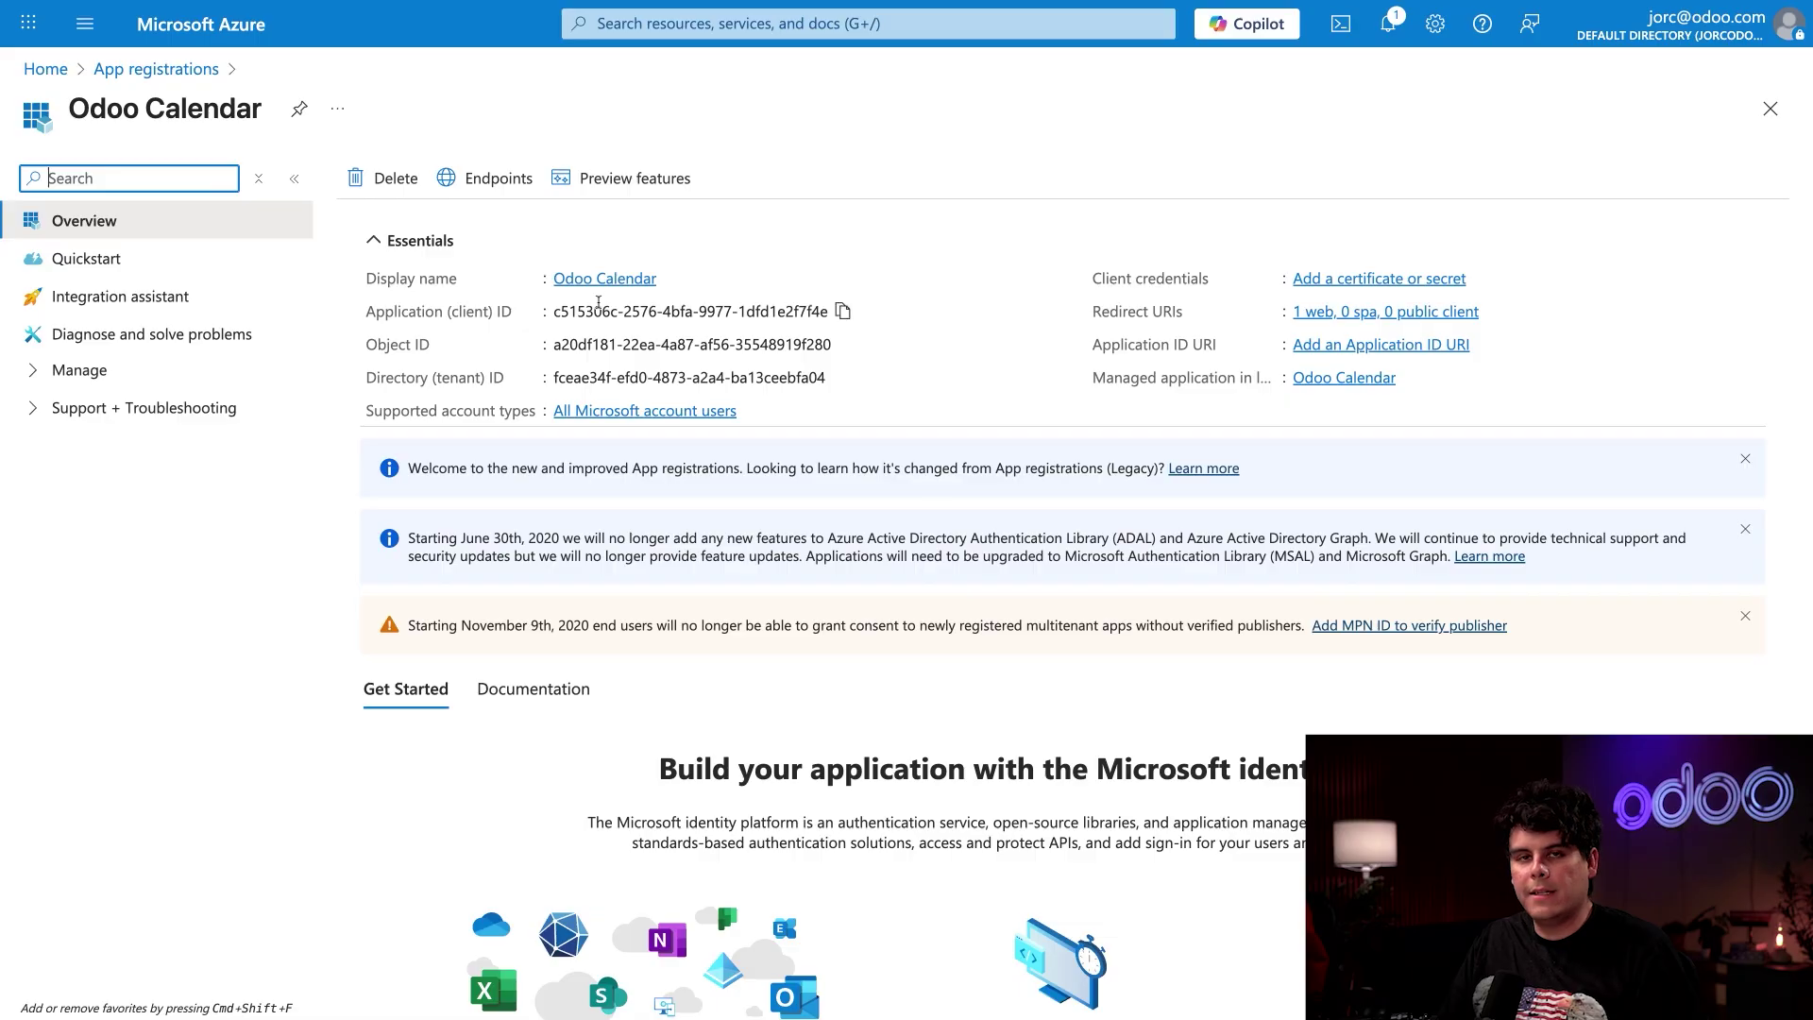
{"action": "left_click", "coordinate": [842, 313]}
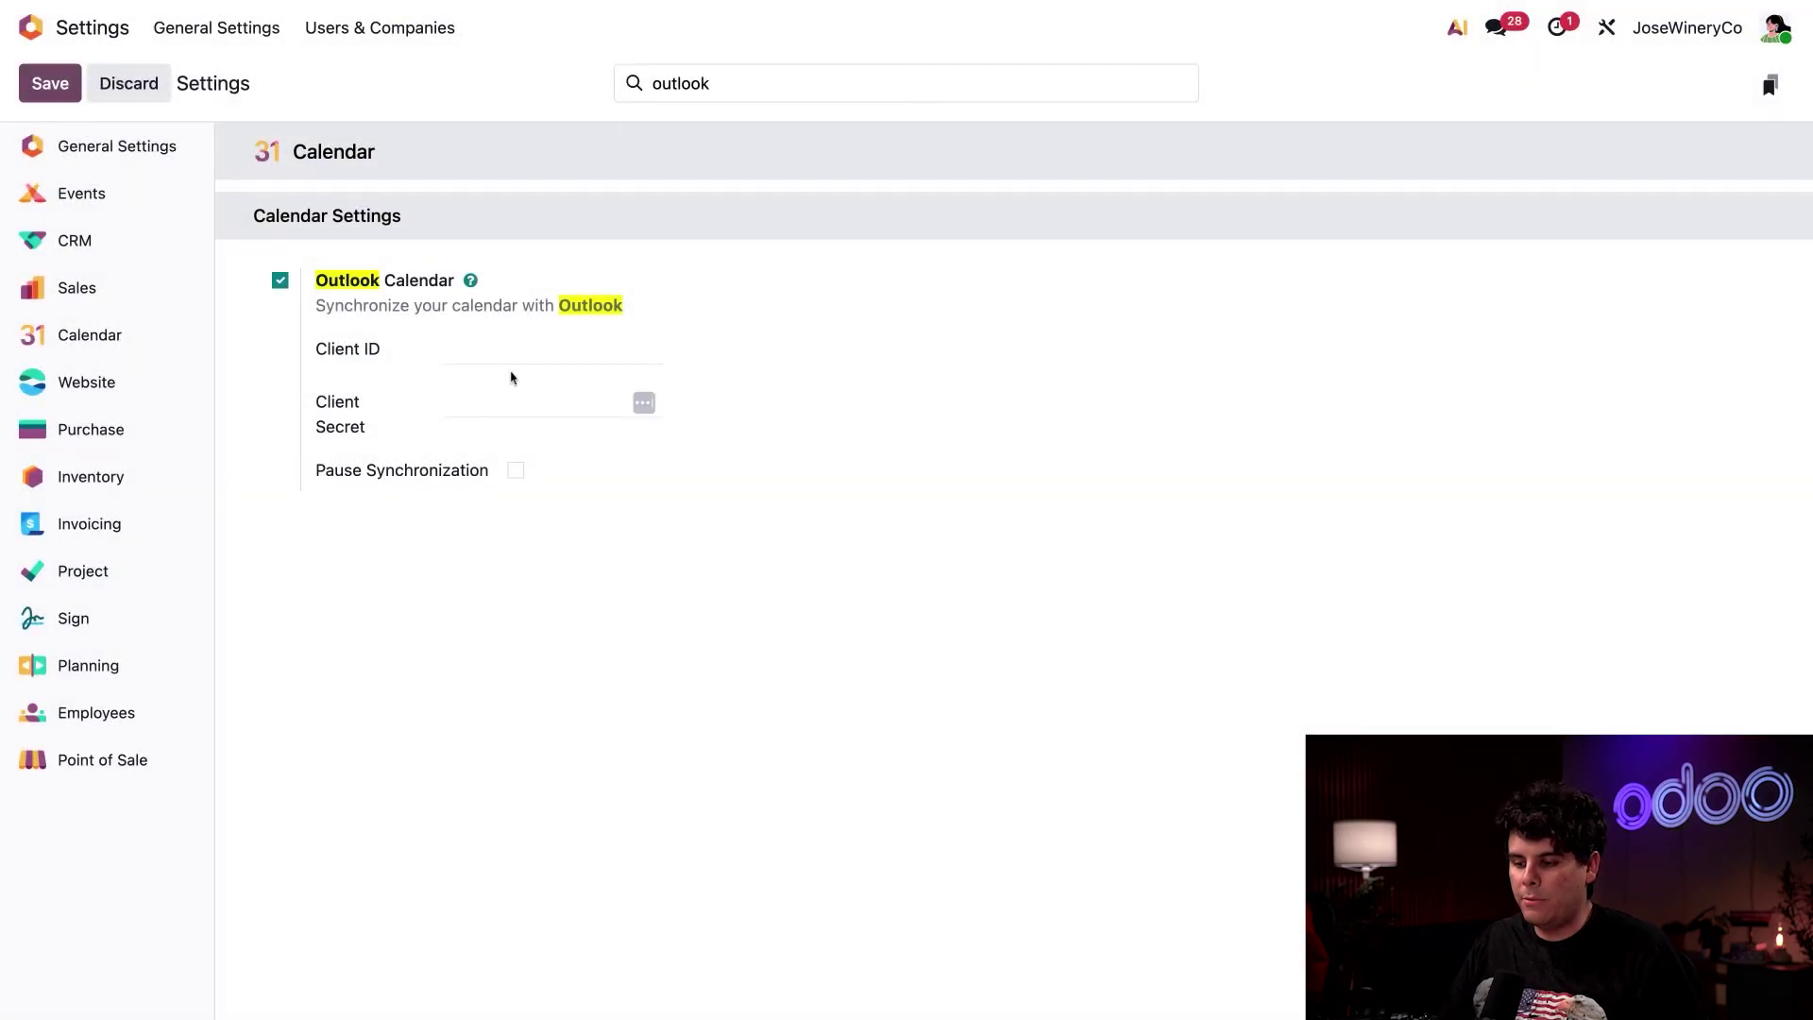
{"action": "left_click", "coordinate": [512, 359]}
{"action": "key", "text": "ctrl+v"}
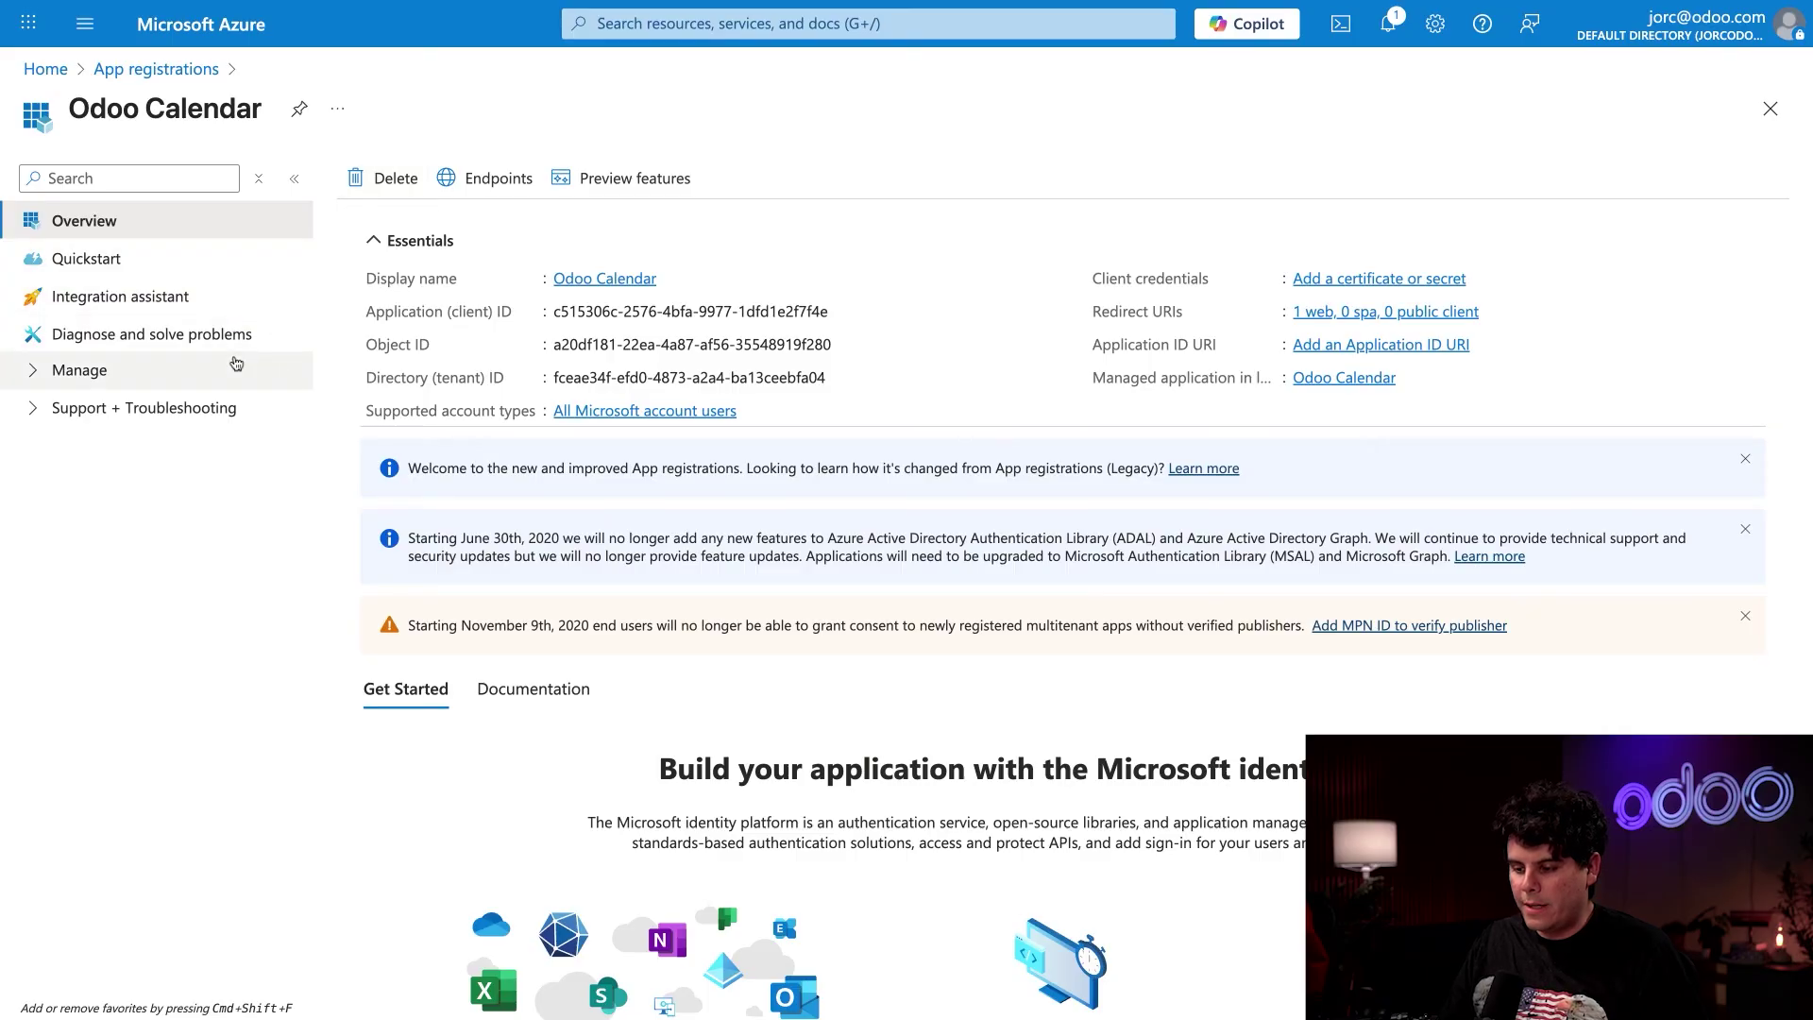
{"action": "left_click", "coordinate": [234, 369]}
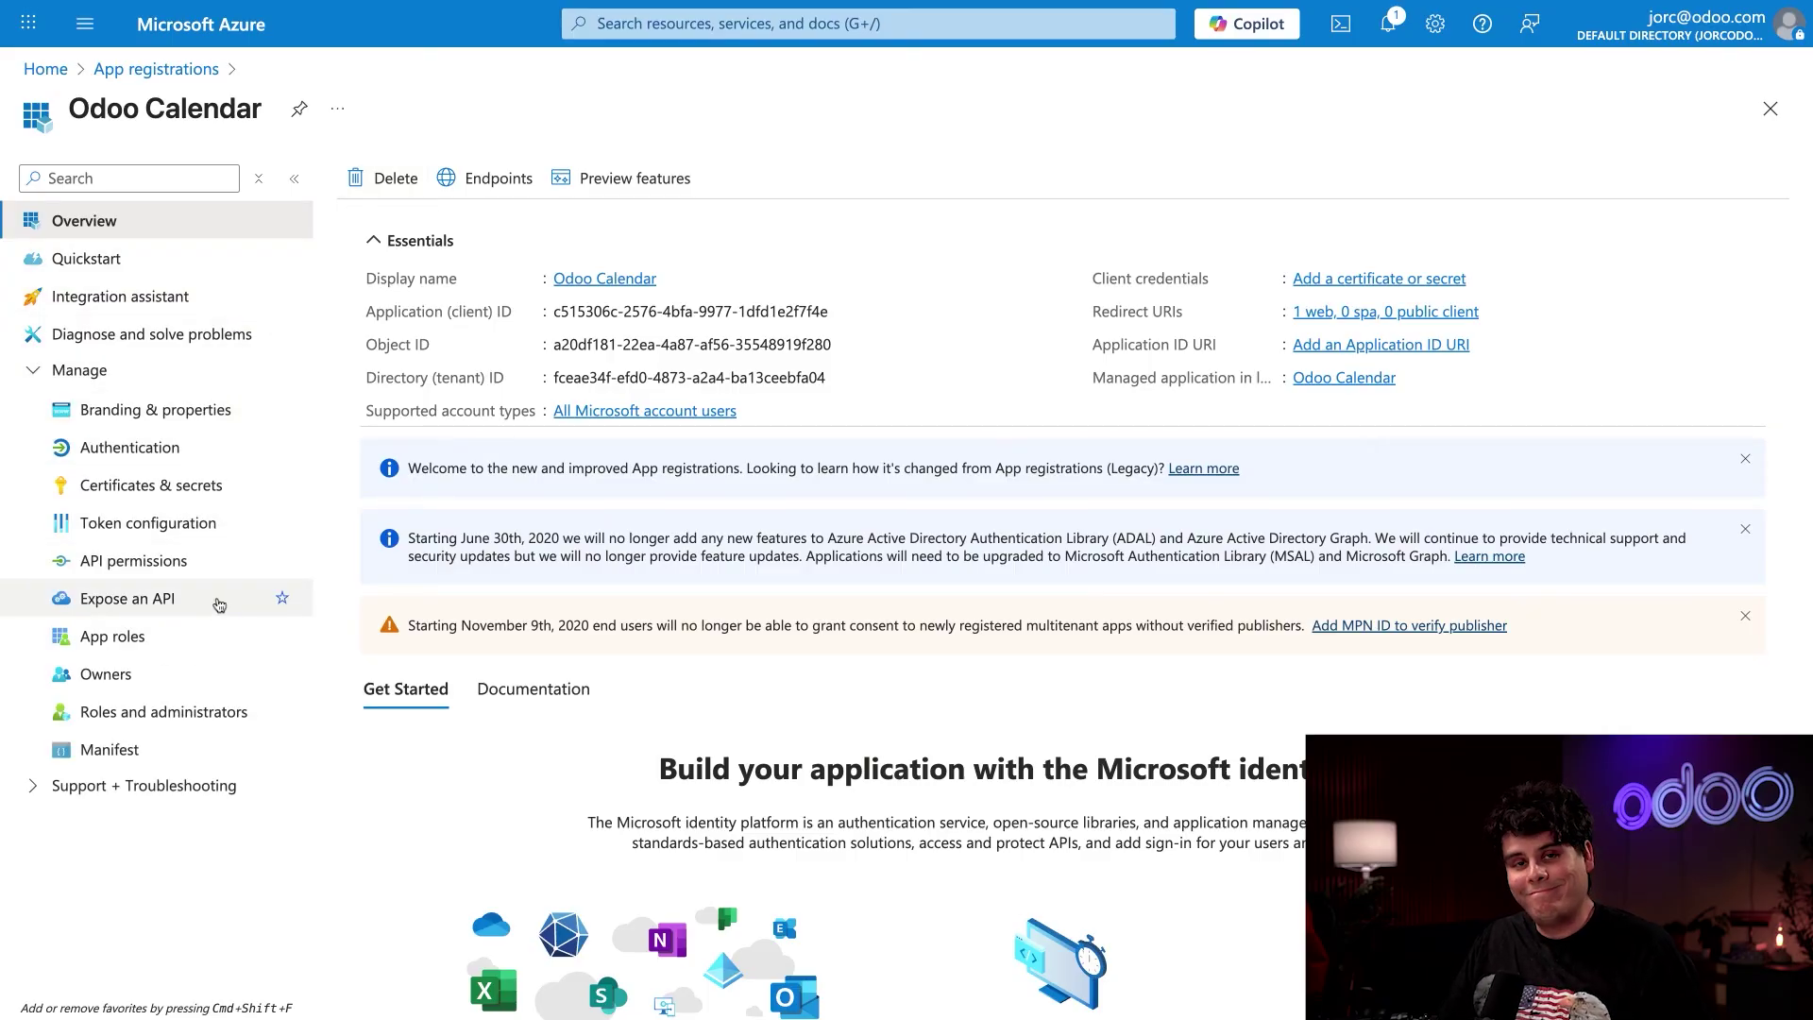
Step: Add a 180-day client secret described 'Odoo Calendar 6 months' under Certificates & secrets
{"action": "left_click", "coordinate": [231, 488]}
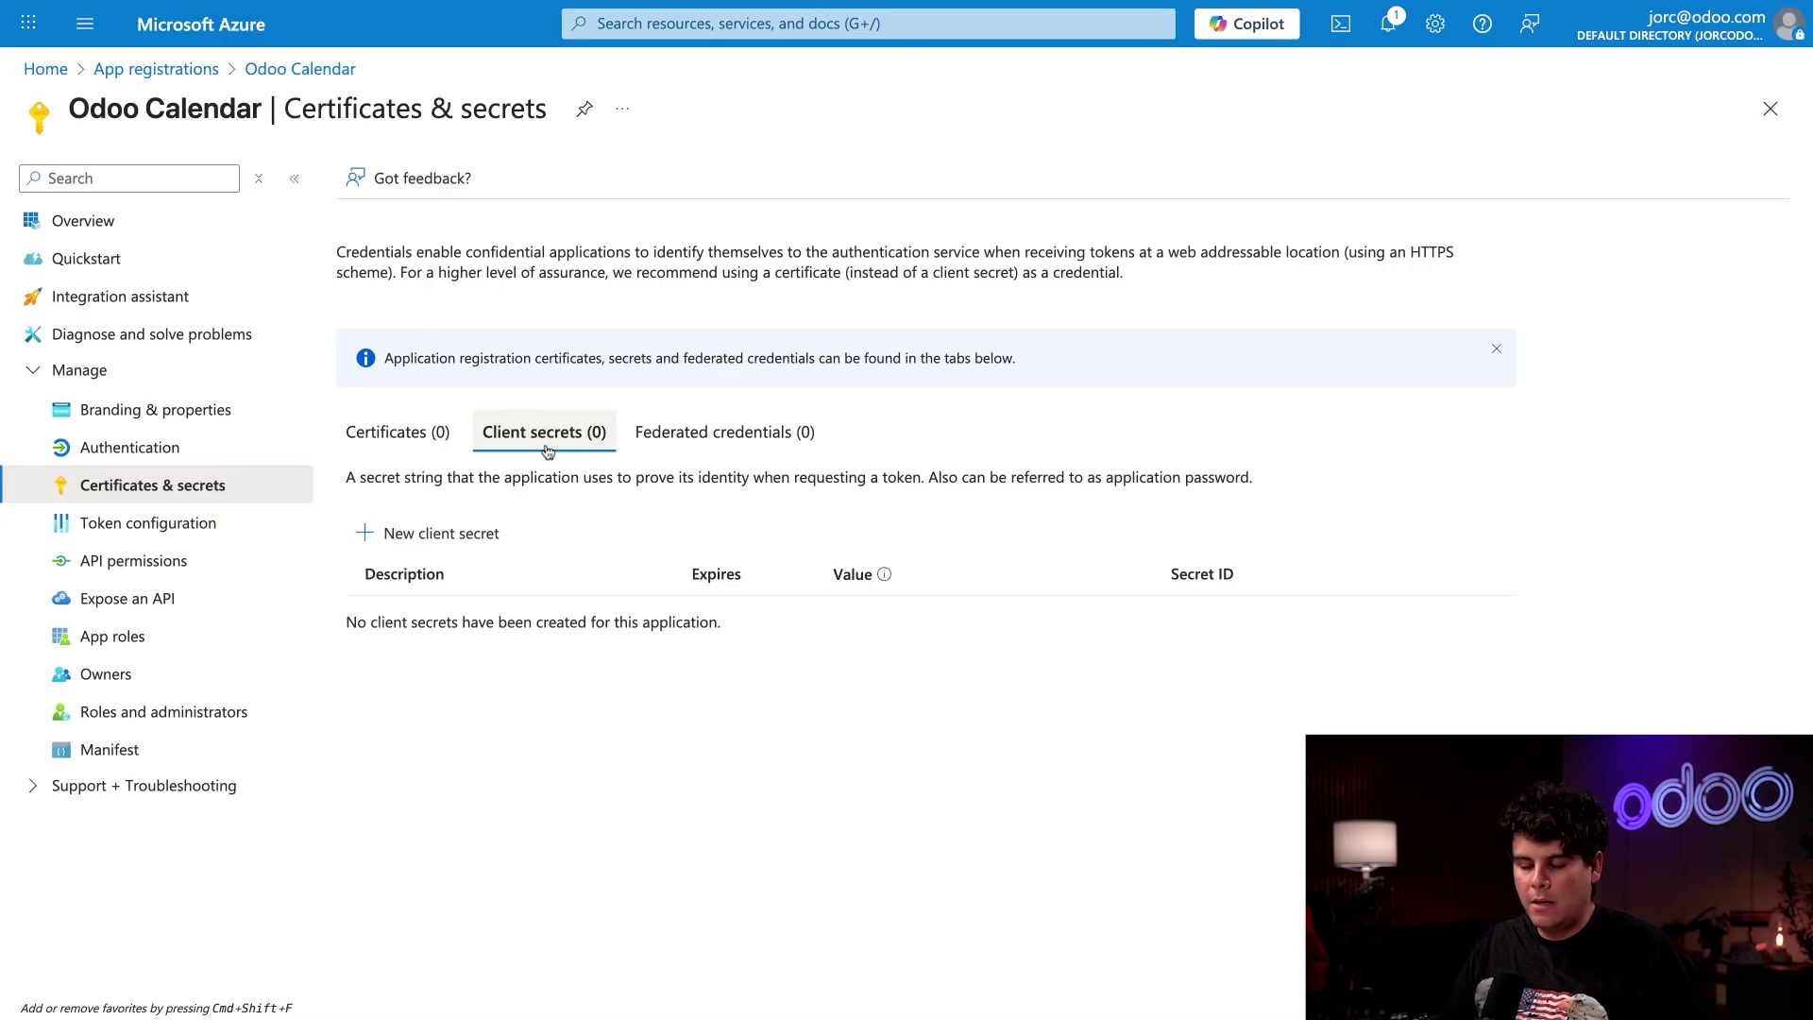
{"action": "left_click", "coordinate": [480, 552]}
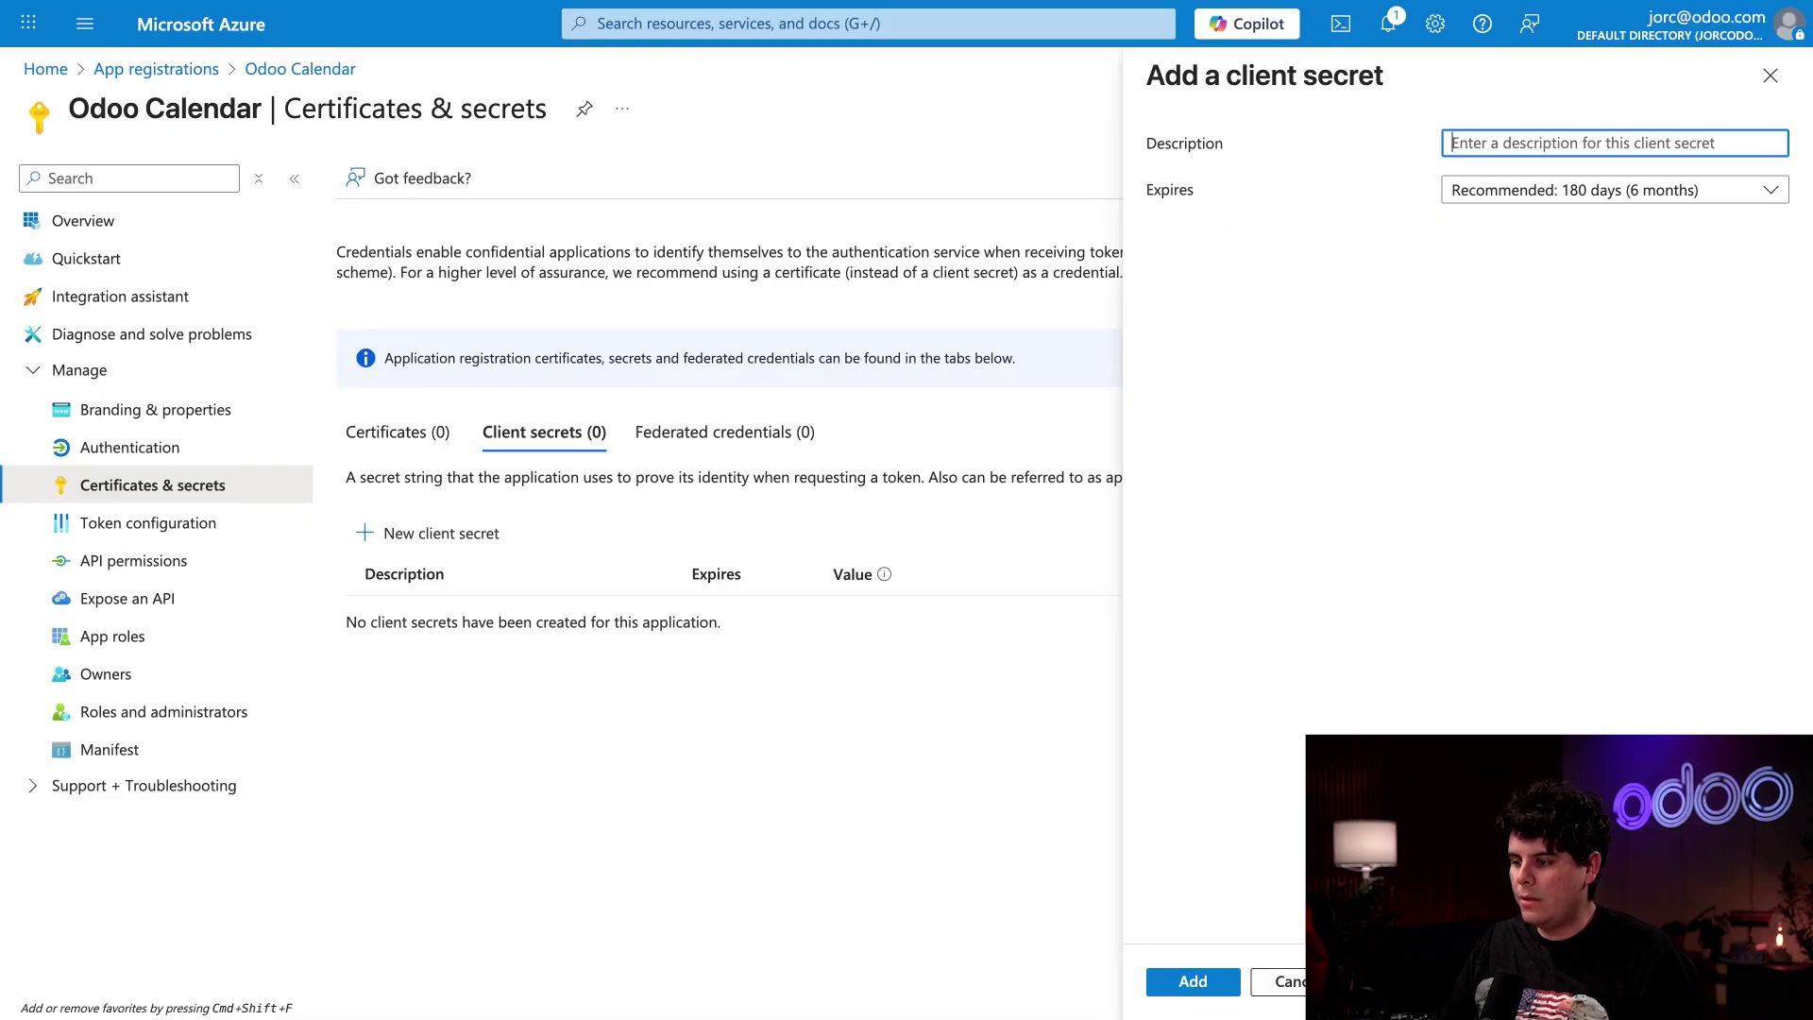
{"action": "type", "text": "Odoo Calendar 6 months"}
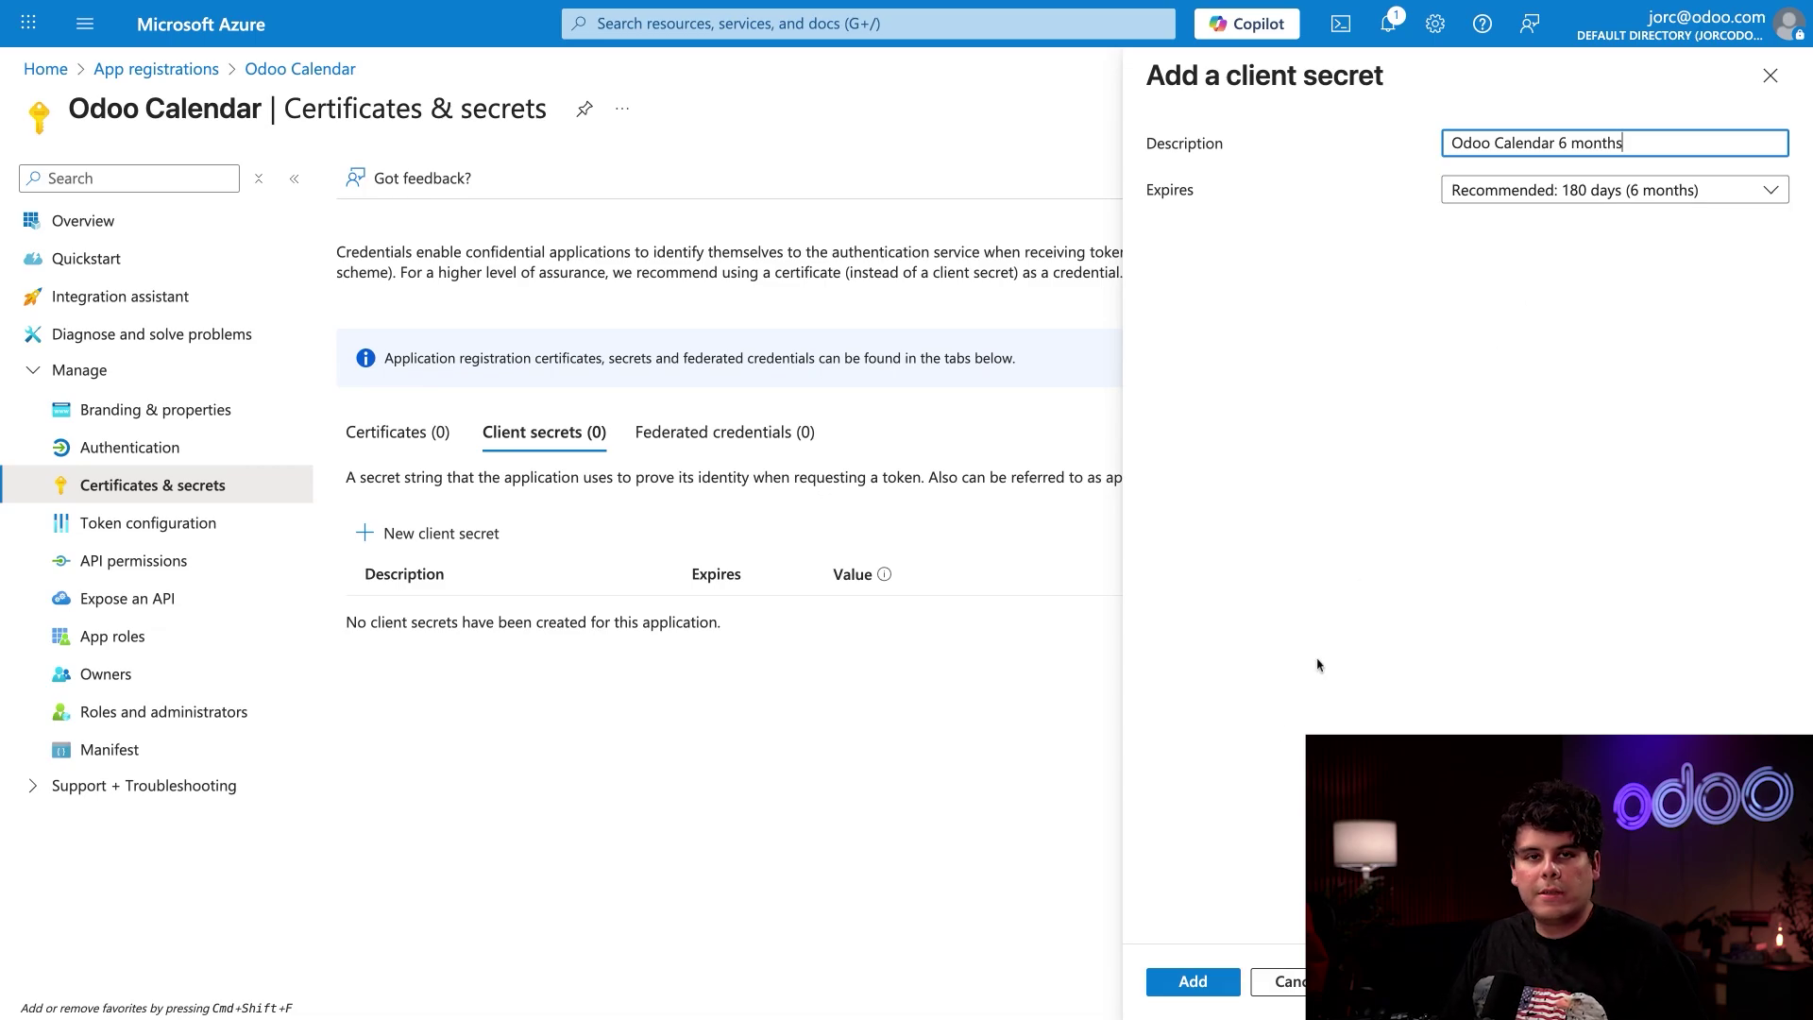
{"action": "left_click", "coordinate": [1190, 986]}
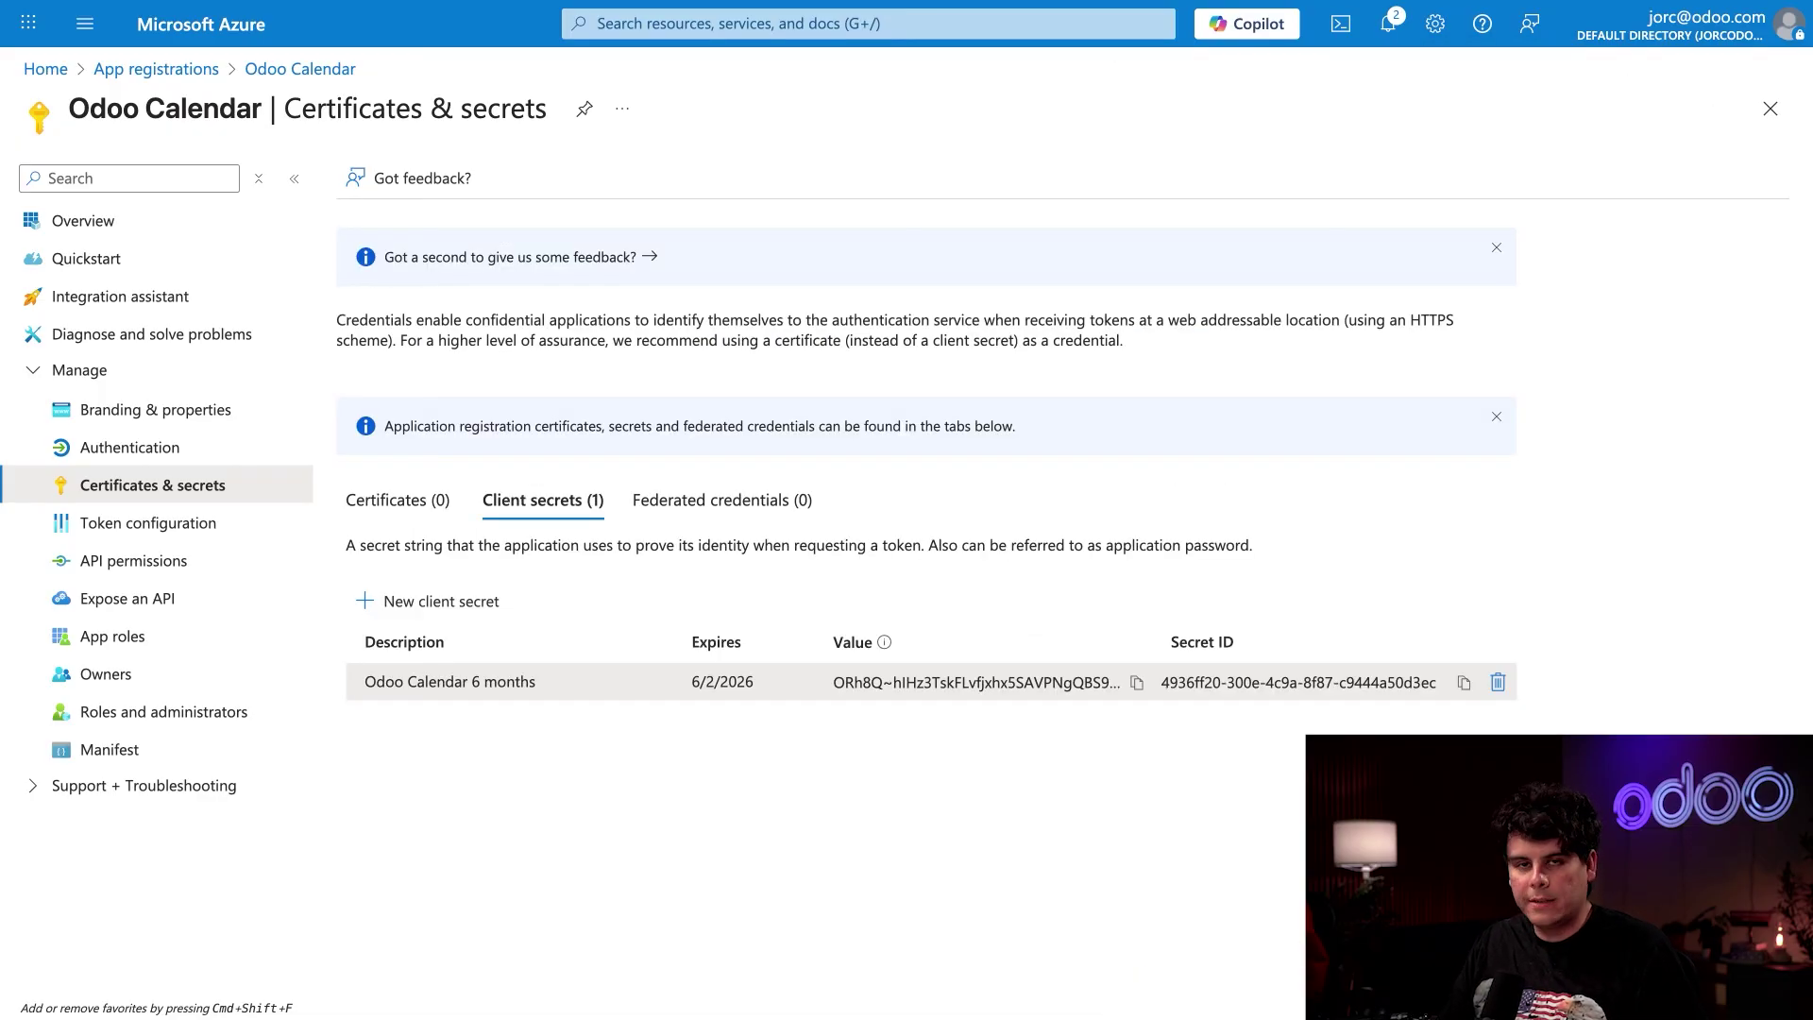
Step: Copy the secret value into Odoo's Outlook Client Secret field, save, and clear the search
{"action": "left_click", "coordinate": [1137, 683]}
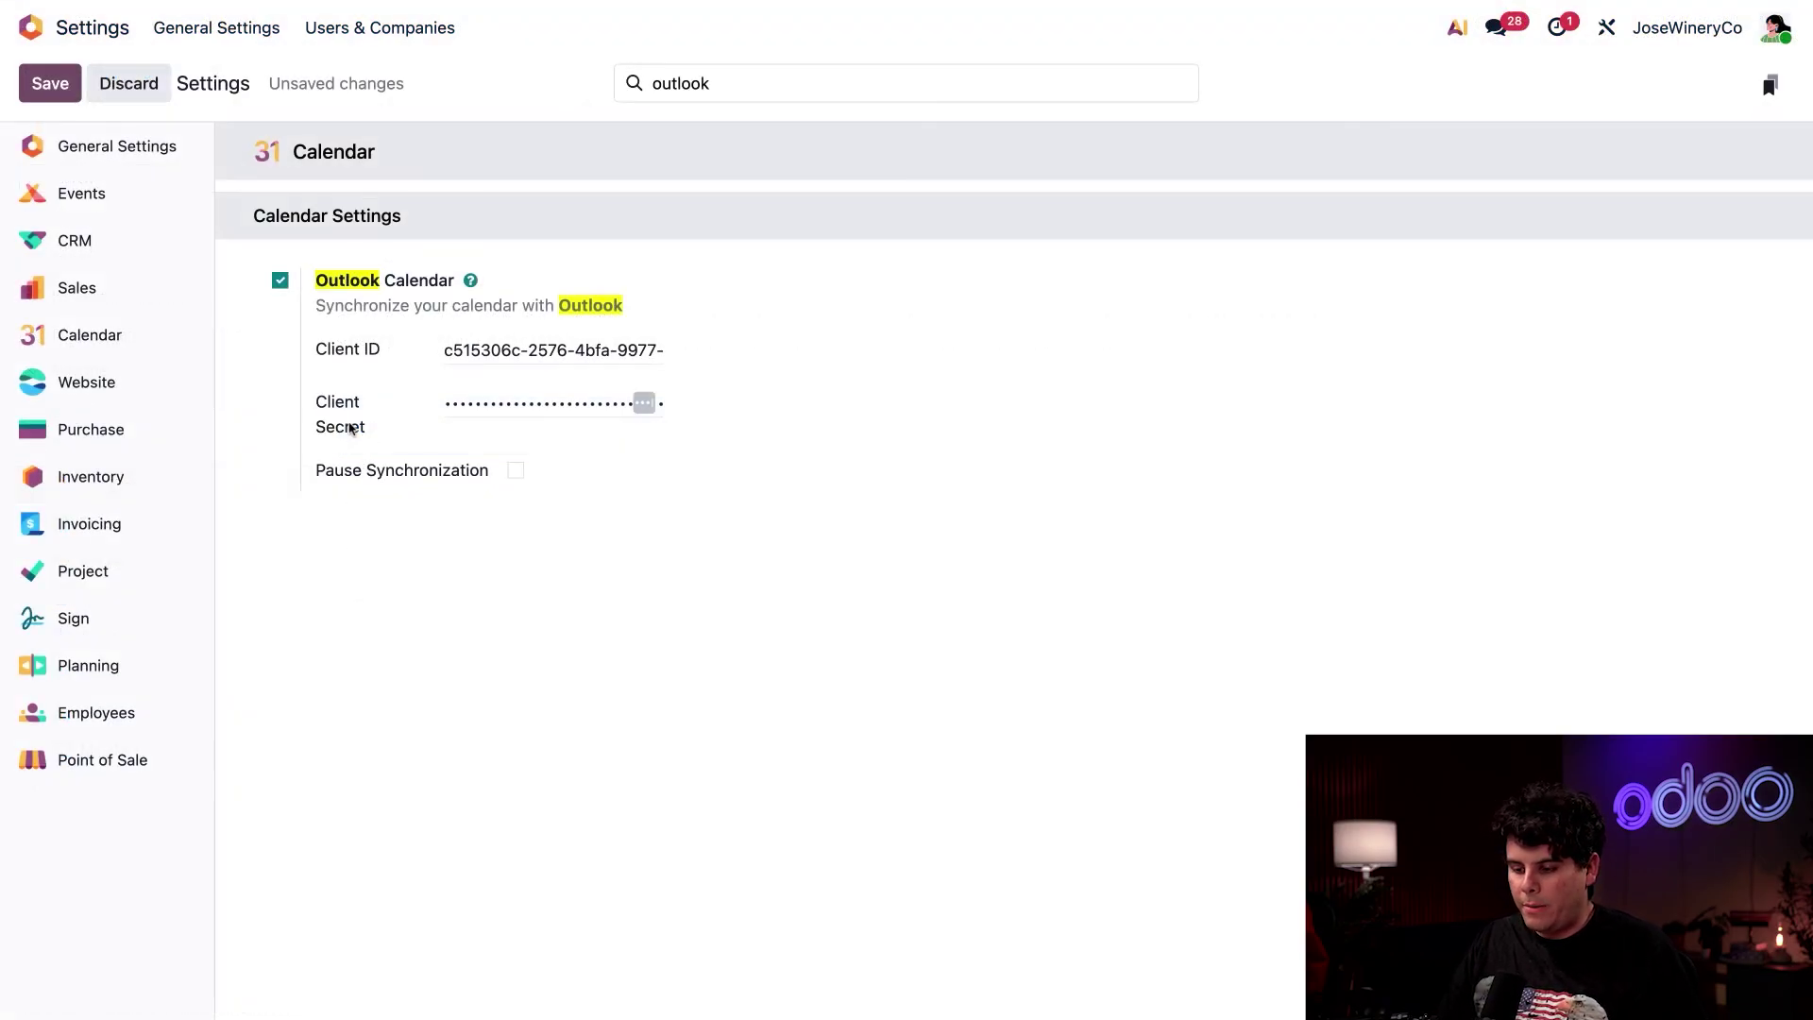
{"action": "double_click", "coordinate": [349, 427]}
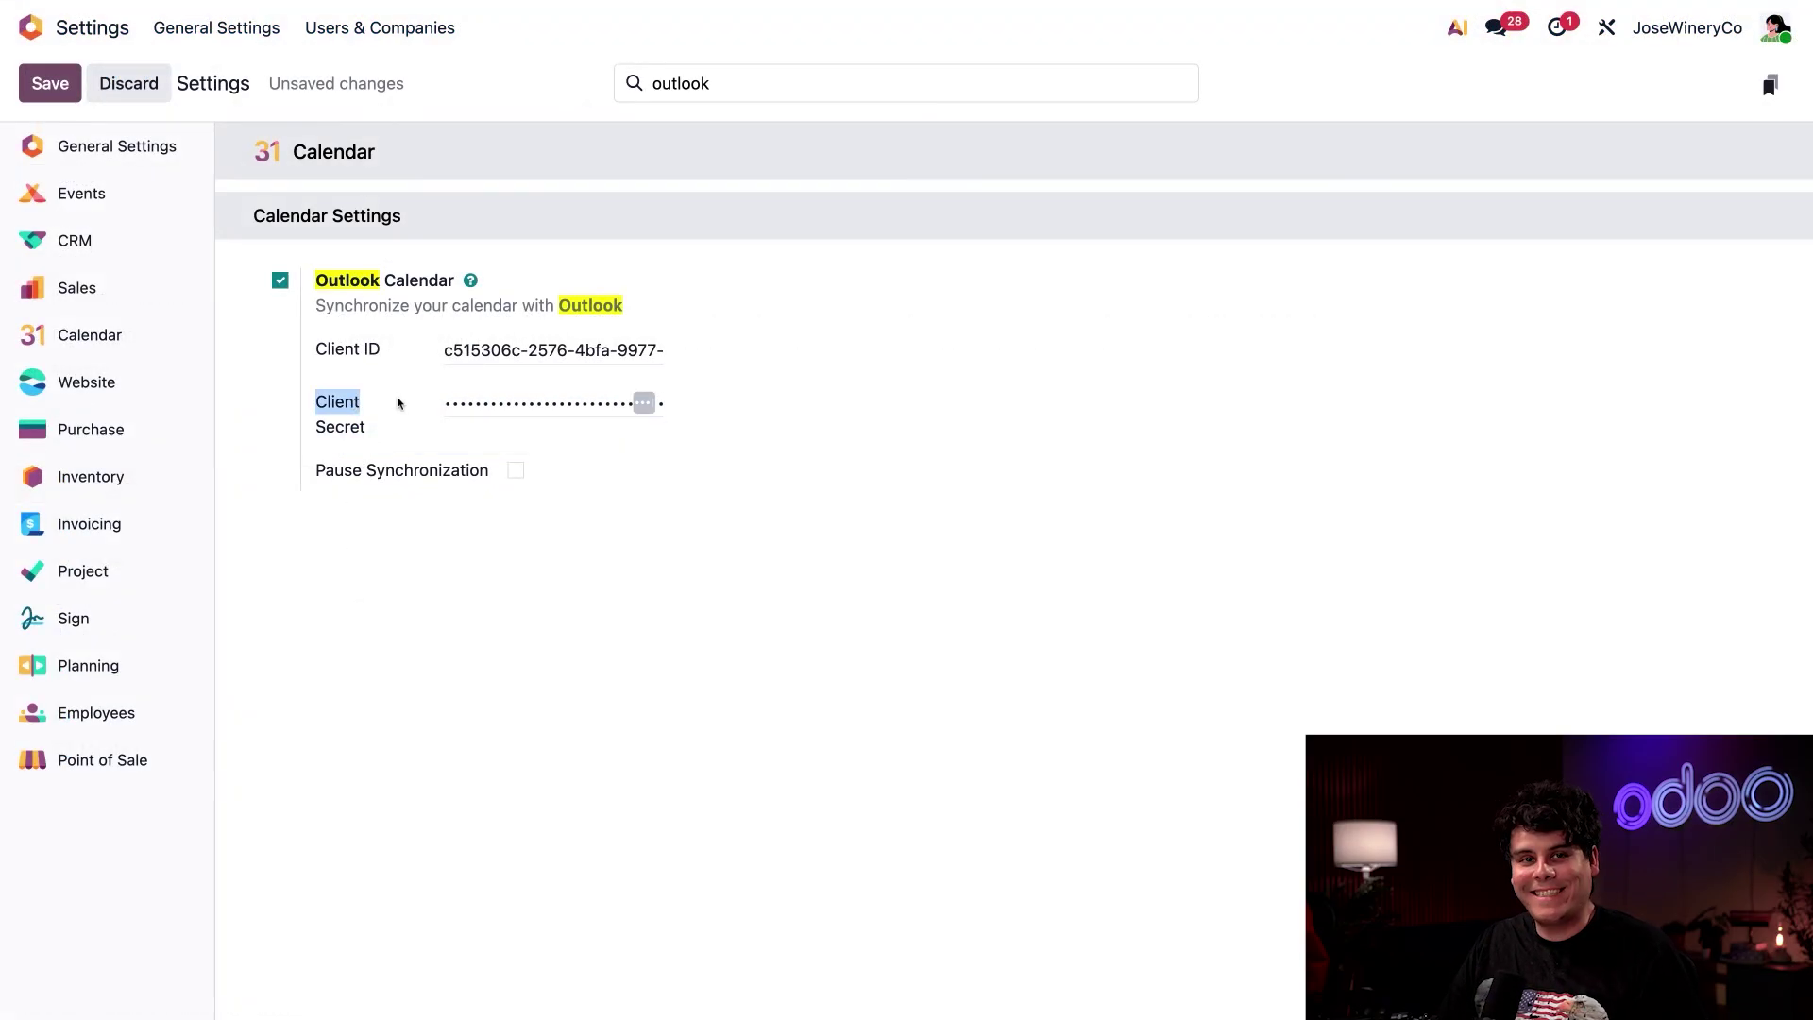
{"action": "left_click", "coordinate": [52, 90]}
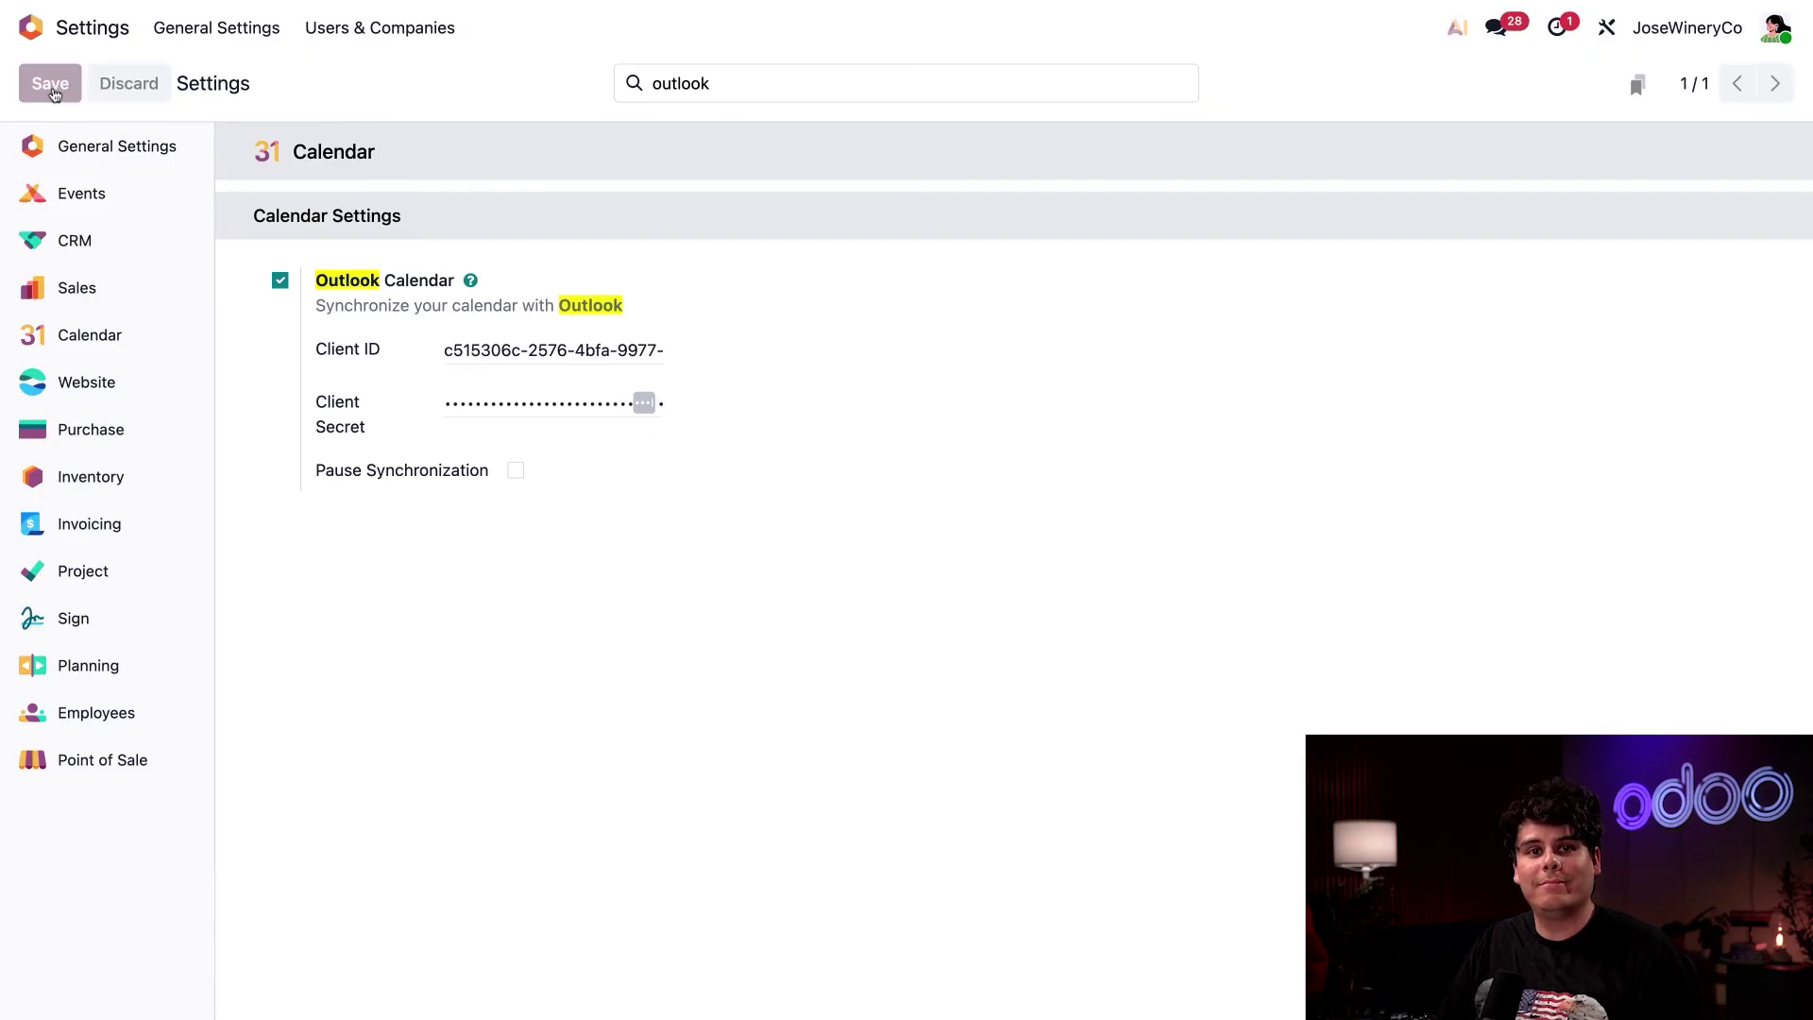
{"action": "left_click", "coordinate": [157, 5]}
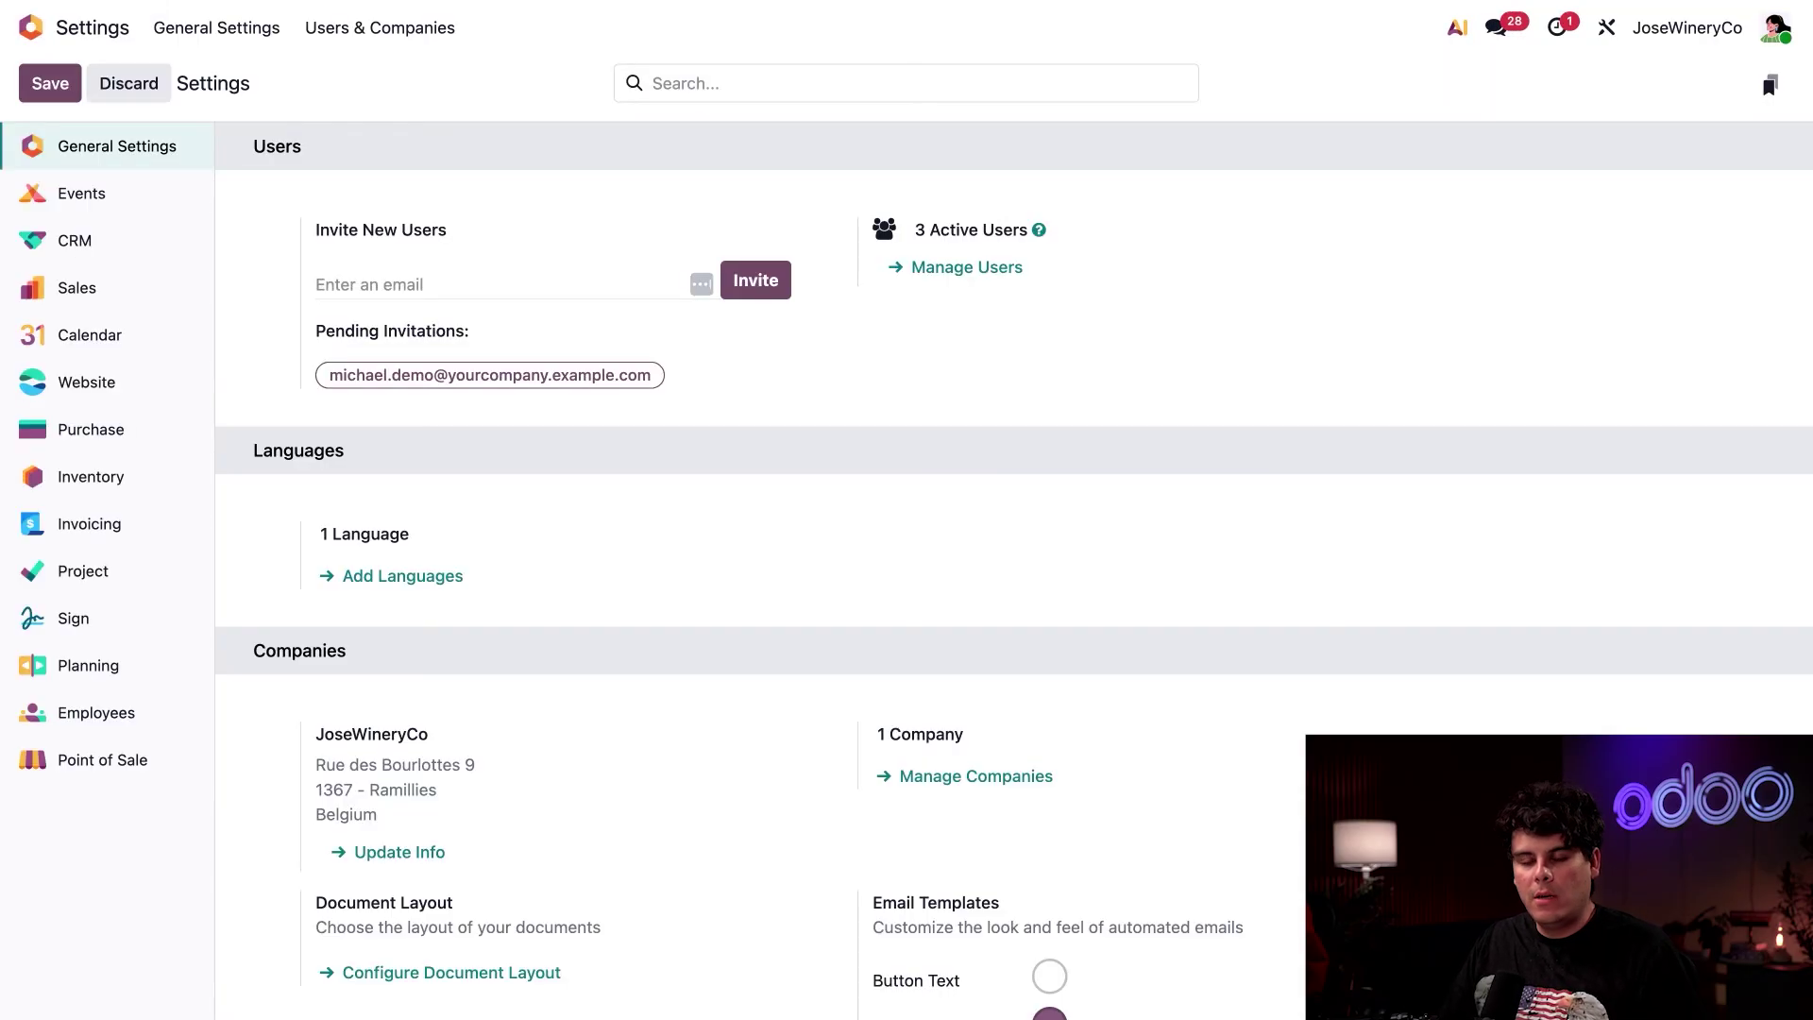
Step: Open the Calendar app through the quick app search with 'ca'
{"action": "left_click", "coordinate": [31, 27]}
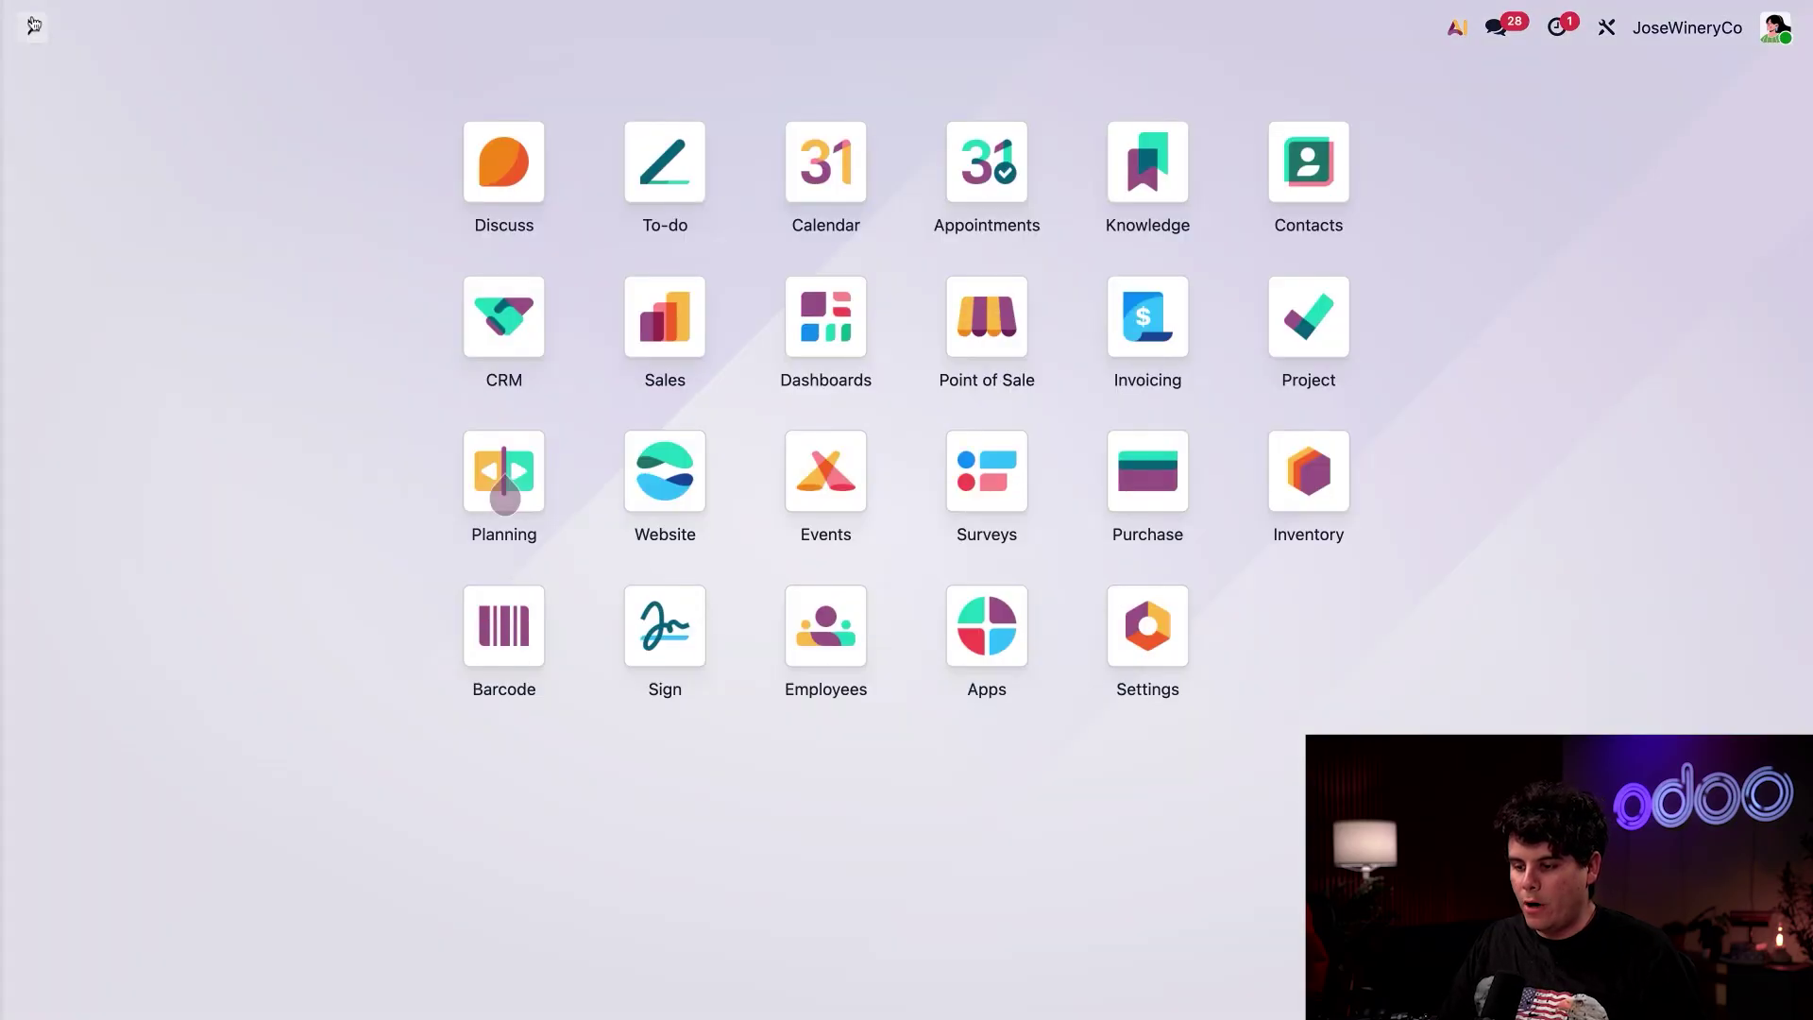
{"action": "type", "text": "ca"}
{"action": "key", "text": "Return"}
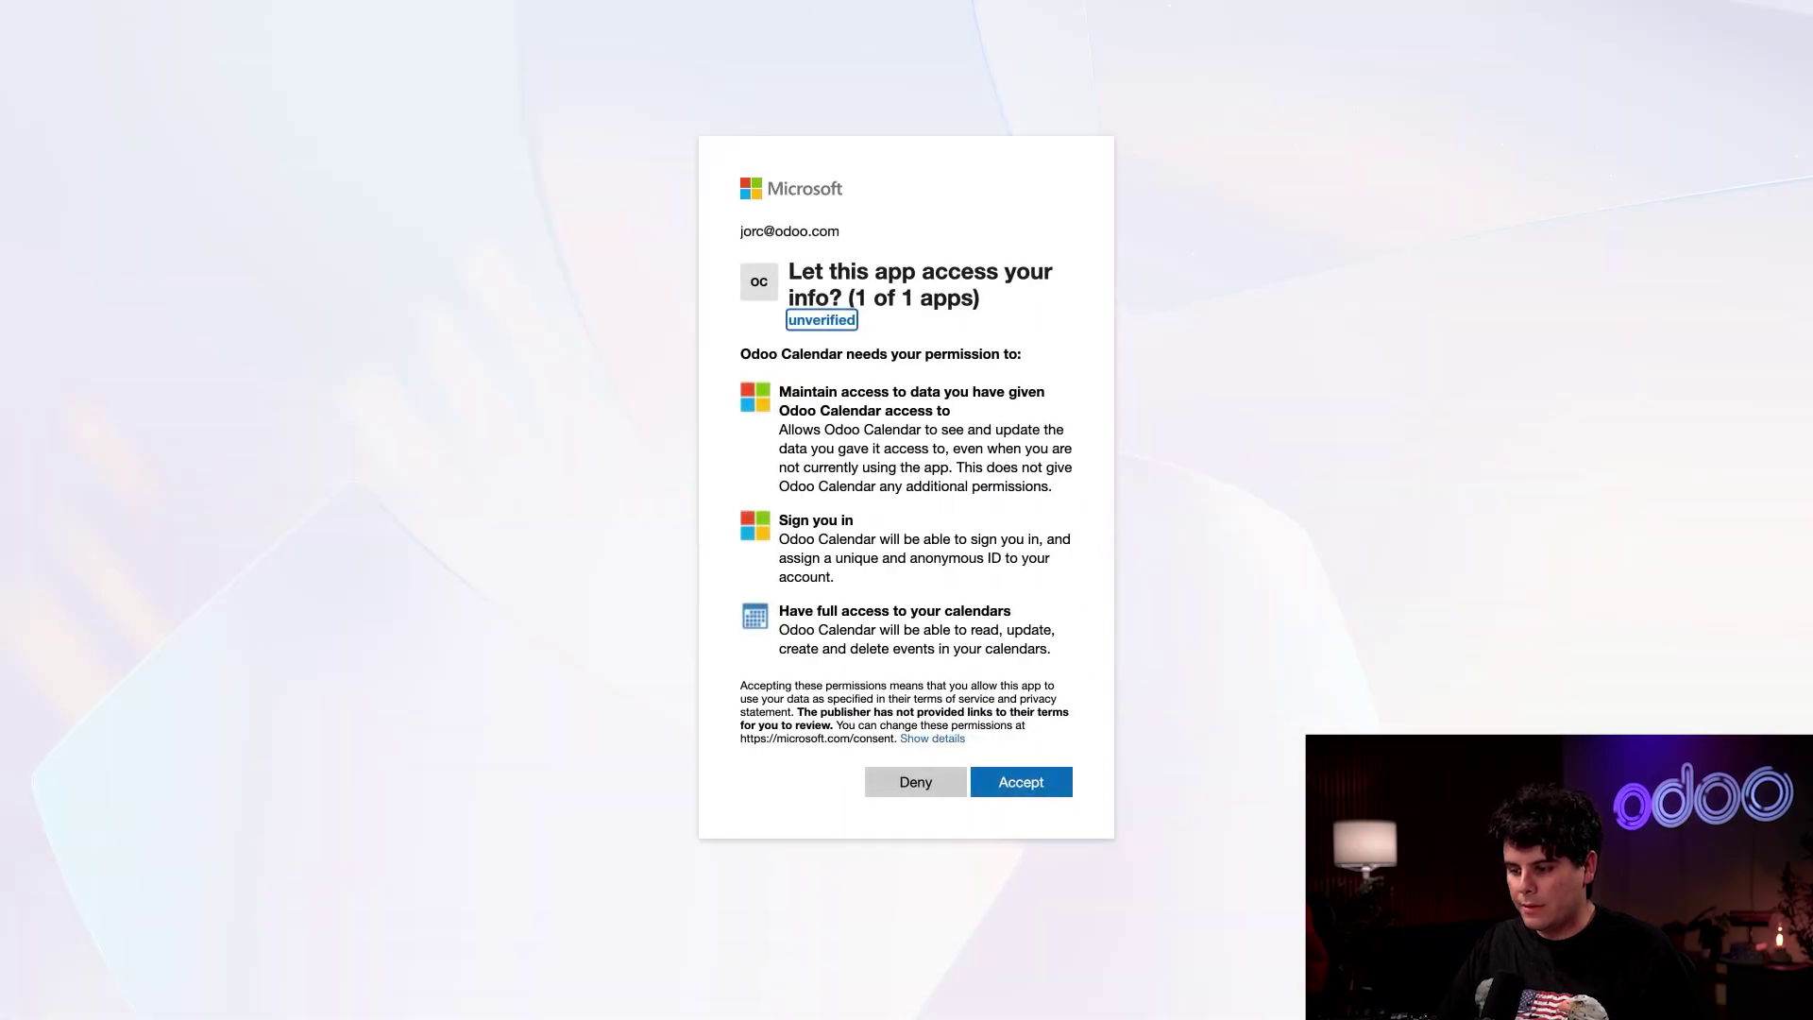
Step: Accept Microsoft's permission request so the Outlook events, like HELLO WORLD, sync into Odoo
{"action": "left_click", "coordinate": [1027, 795]}
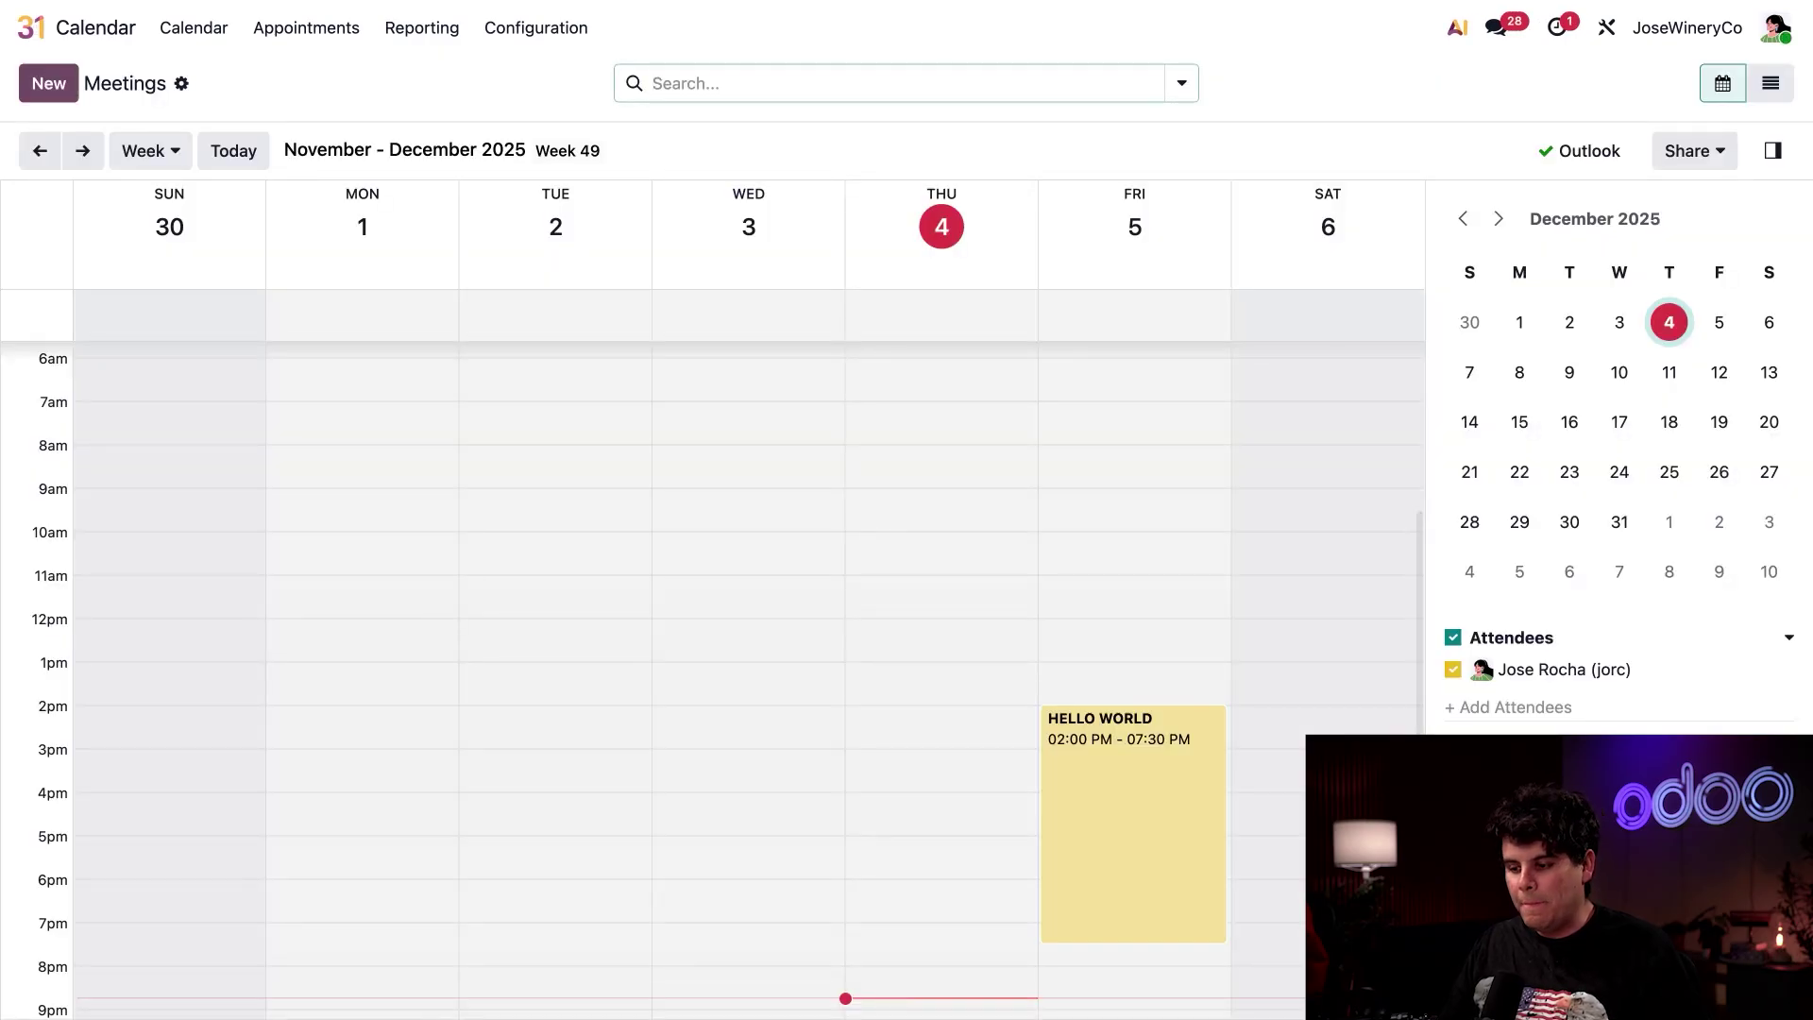
Step: Create and save an event titled 'lol' in the Thursday 2:45 PM slot
{"action": "left_click", "coordinate": [935, 753]}
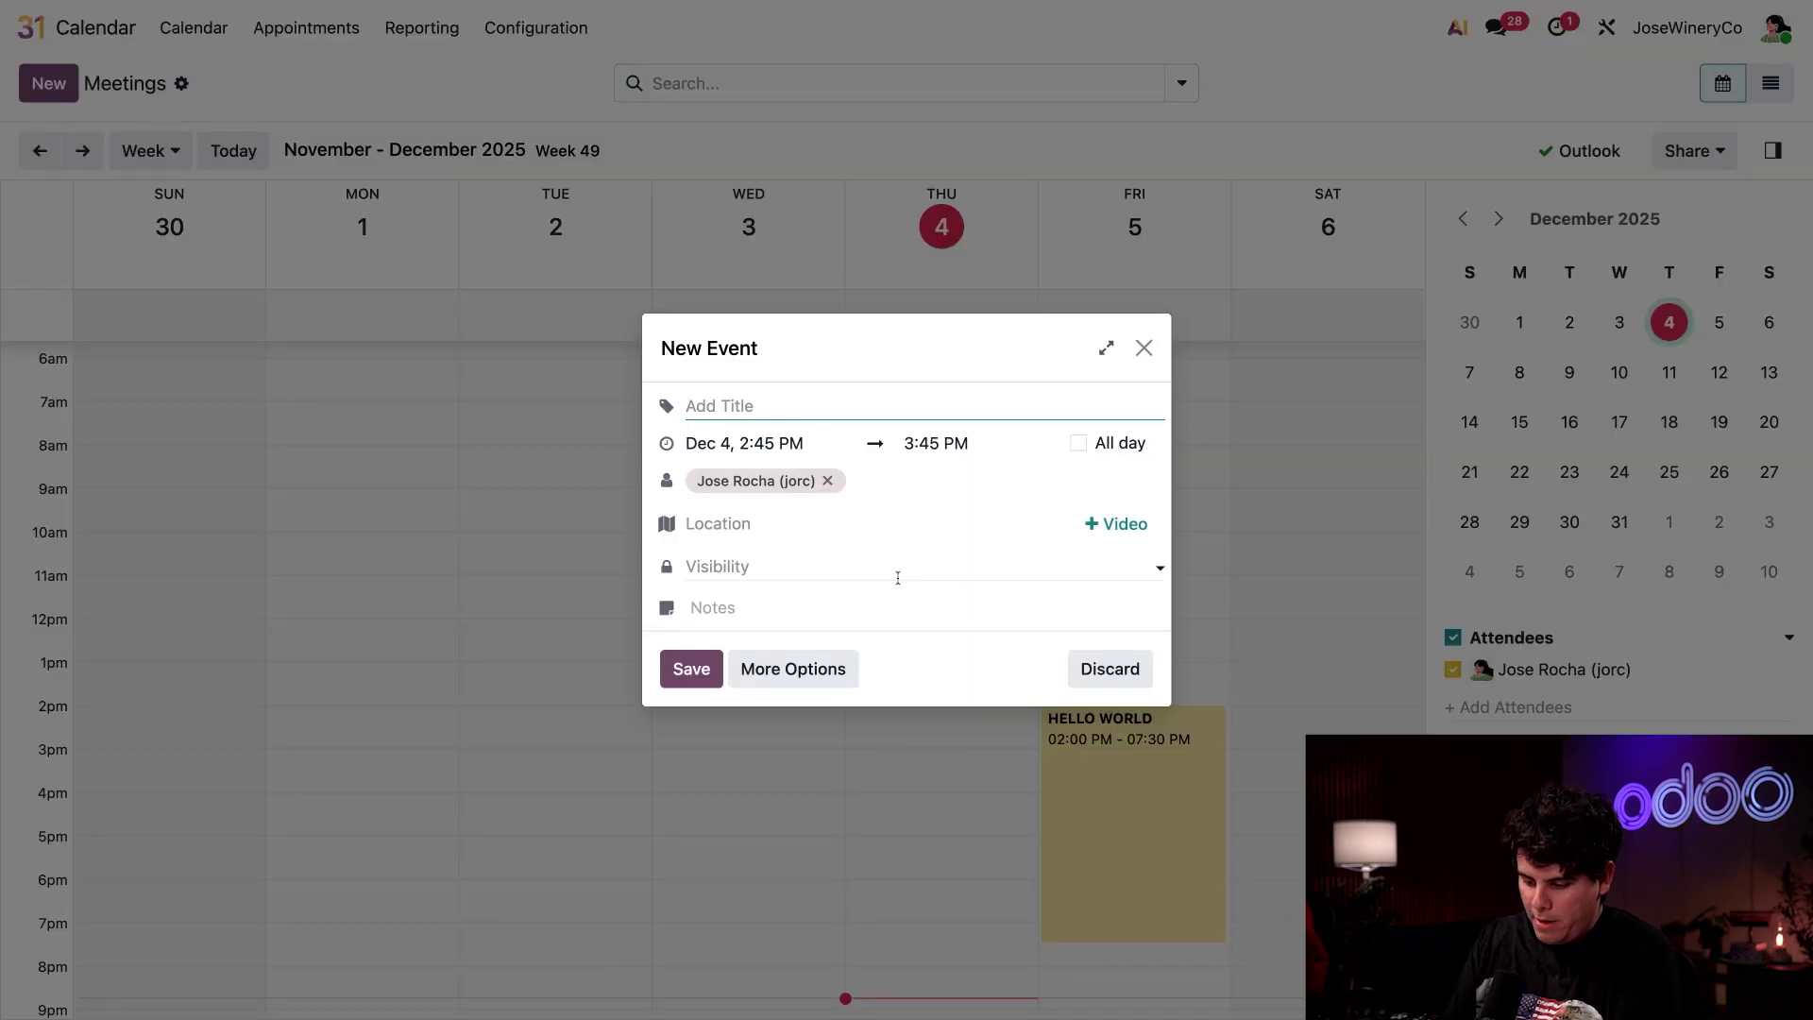
{"action": "type", "text": "lol"}
{"action": "left_click", "coordinate": [678, 668]}
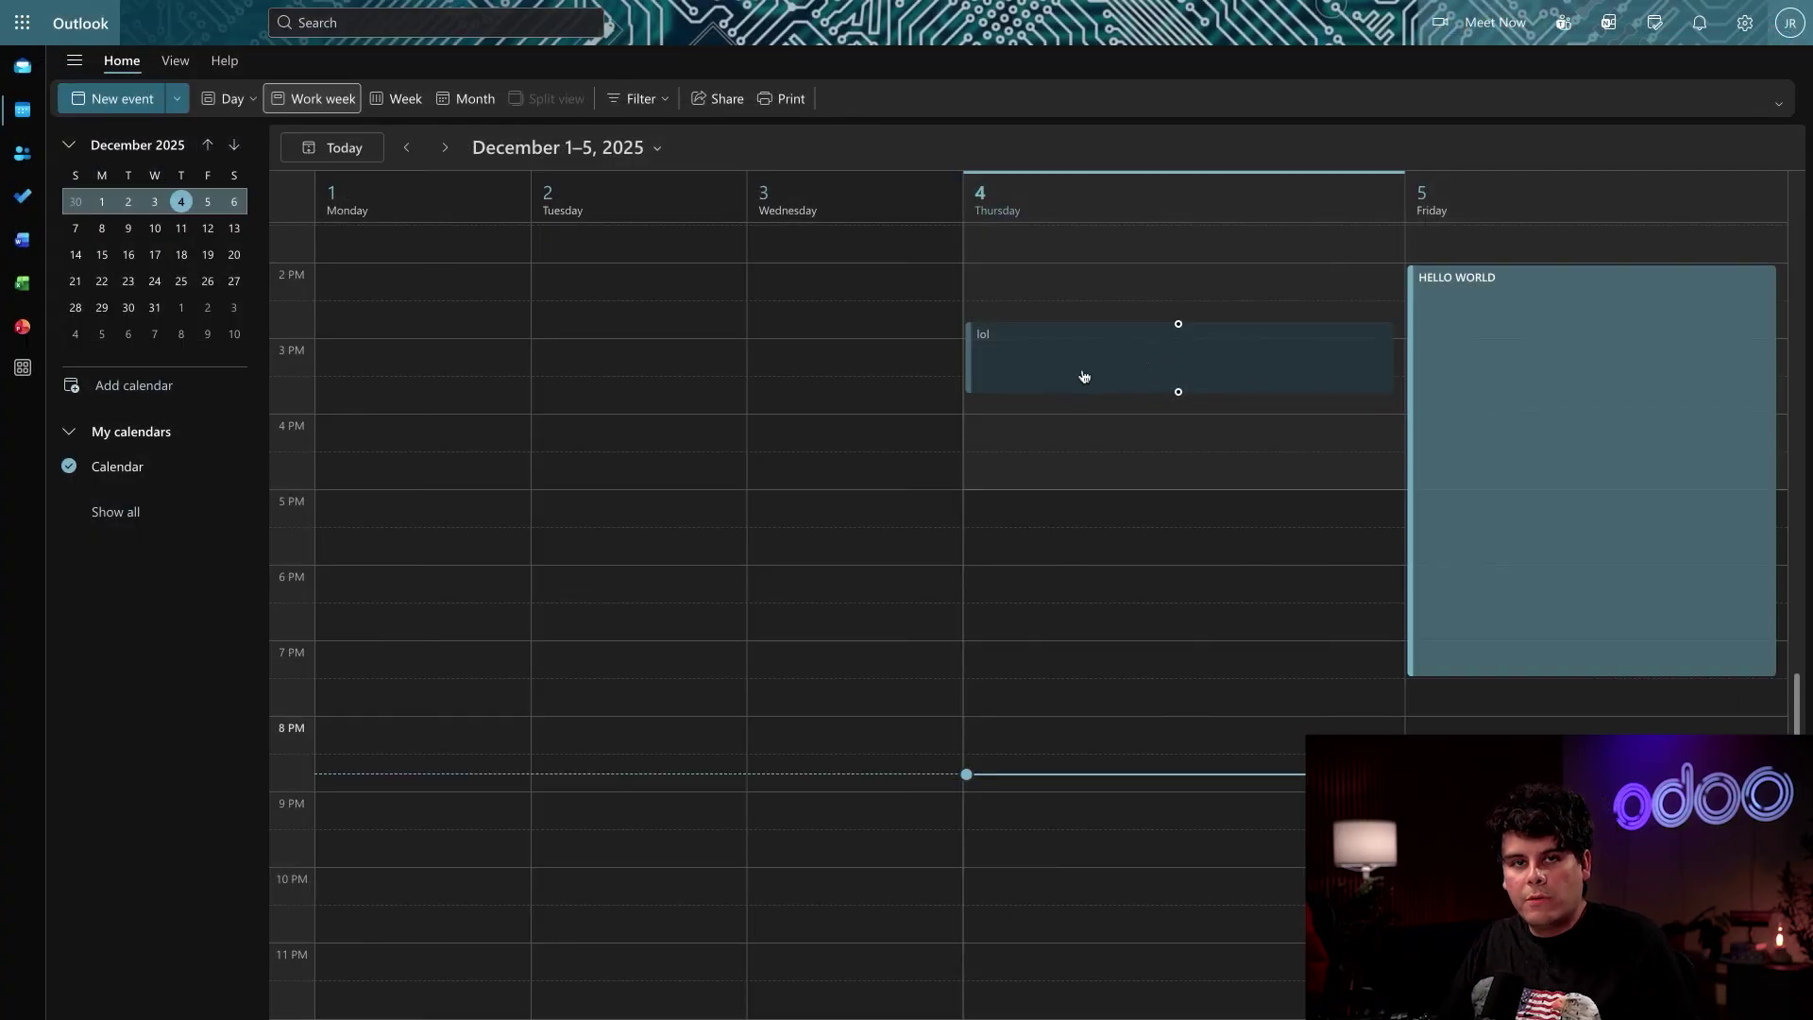
Step: Select the synced HELLO WORLD event on Friday in Outlook's December 1–5 calendar
{"action": "left_click", "coordinate": [1497, 439]}
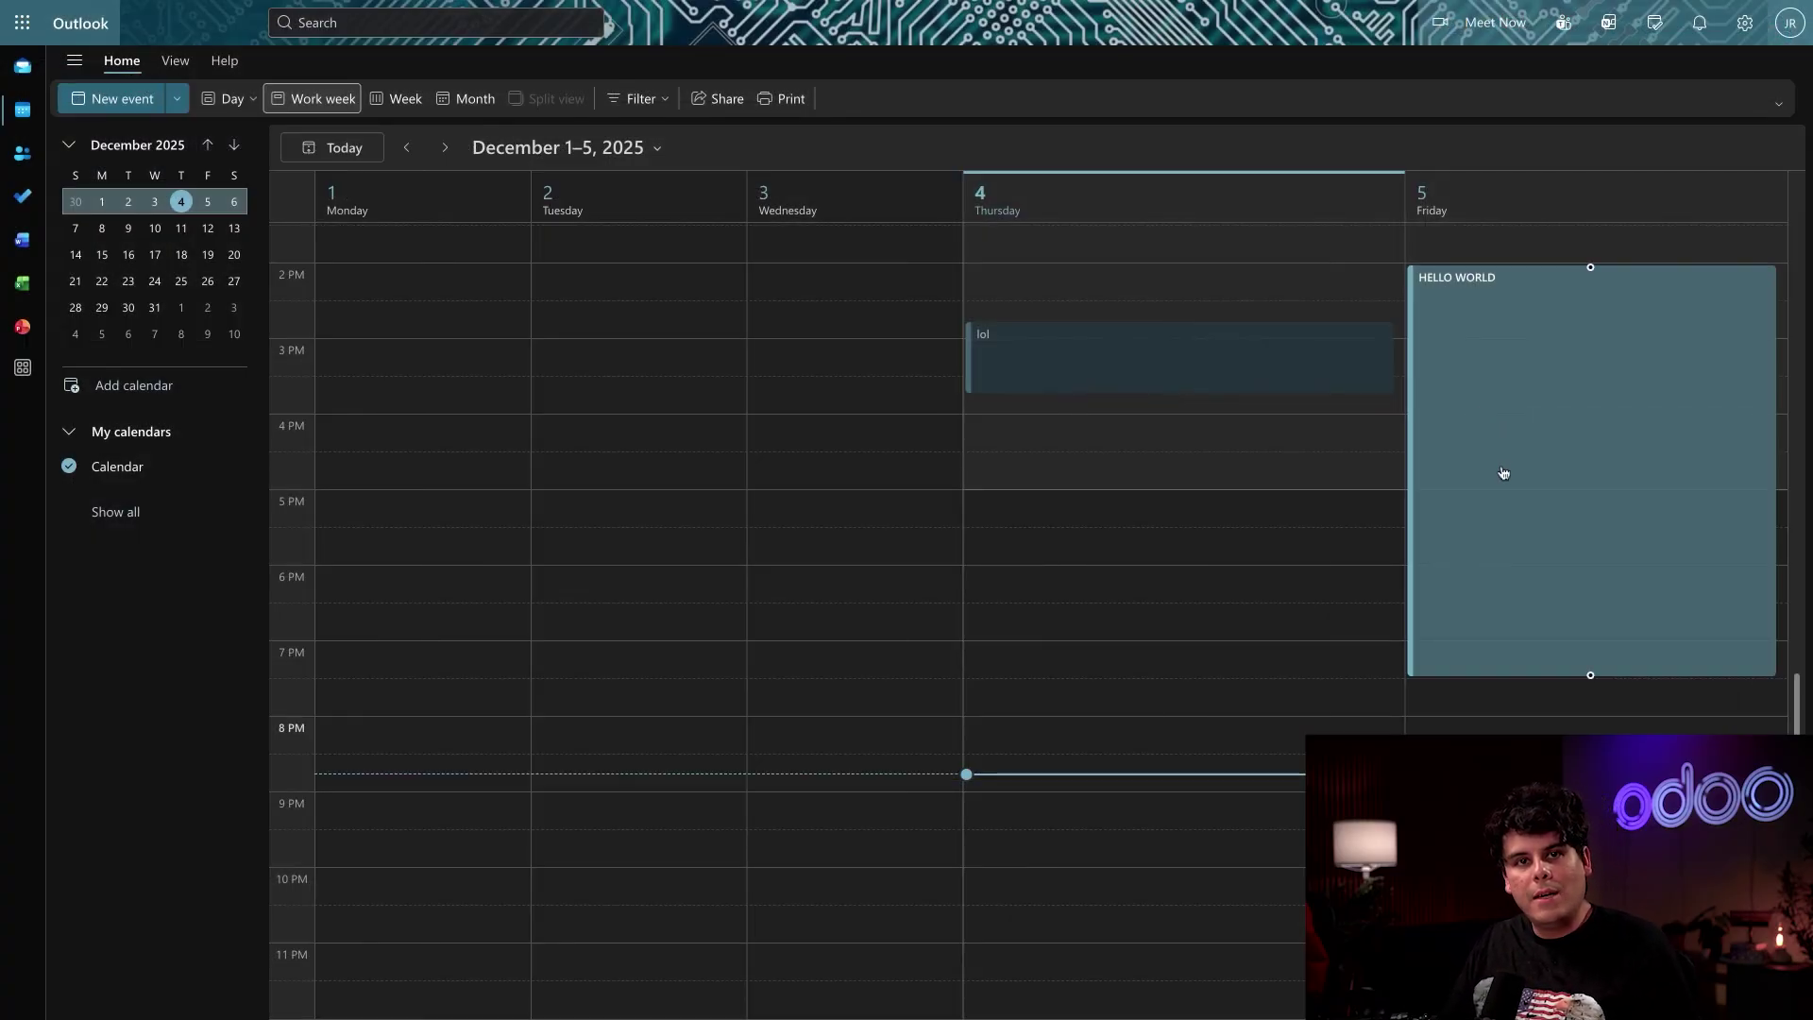